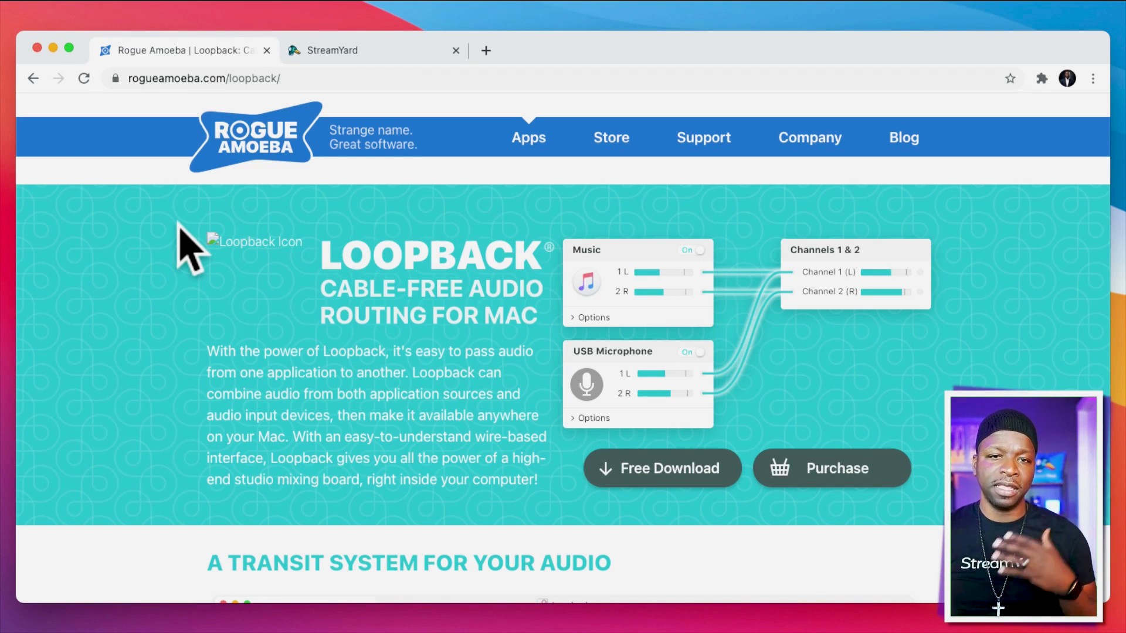
pyautogui.scroll(-2, 429, 351)
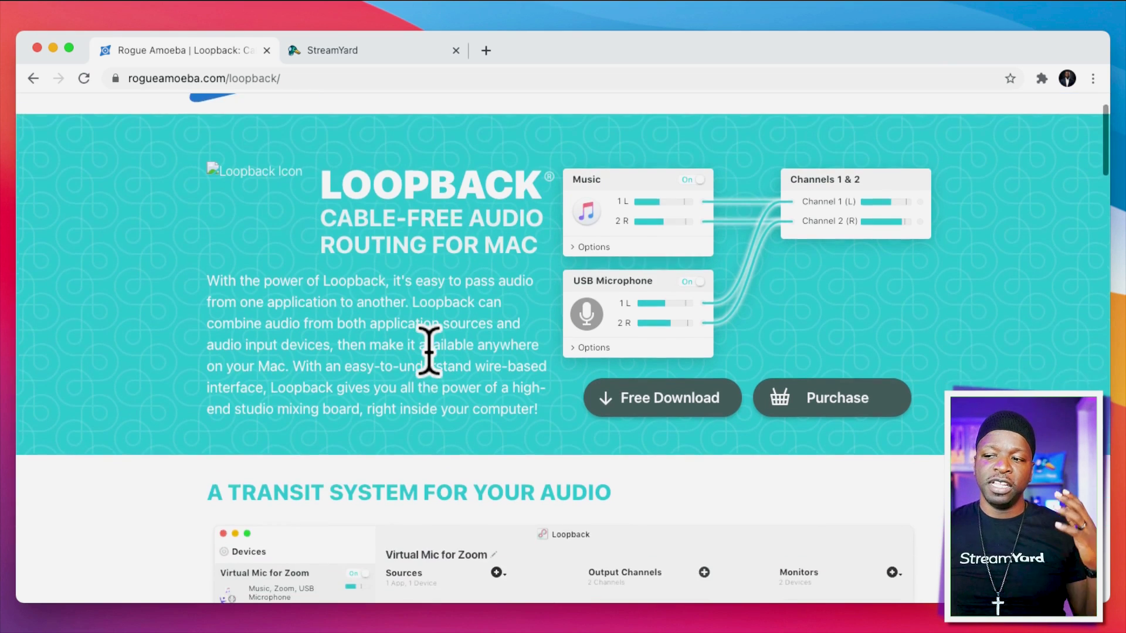
pyautogui.scroll(-2, 428, 350)
pyautogui.scroll(-2, 427, 346)
pyautogui.scroll(-1, 427, 339)
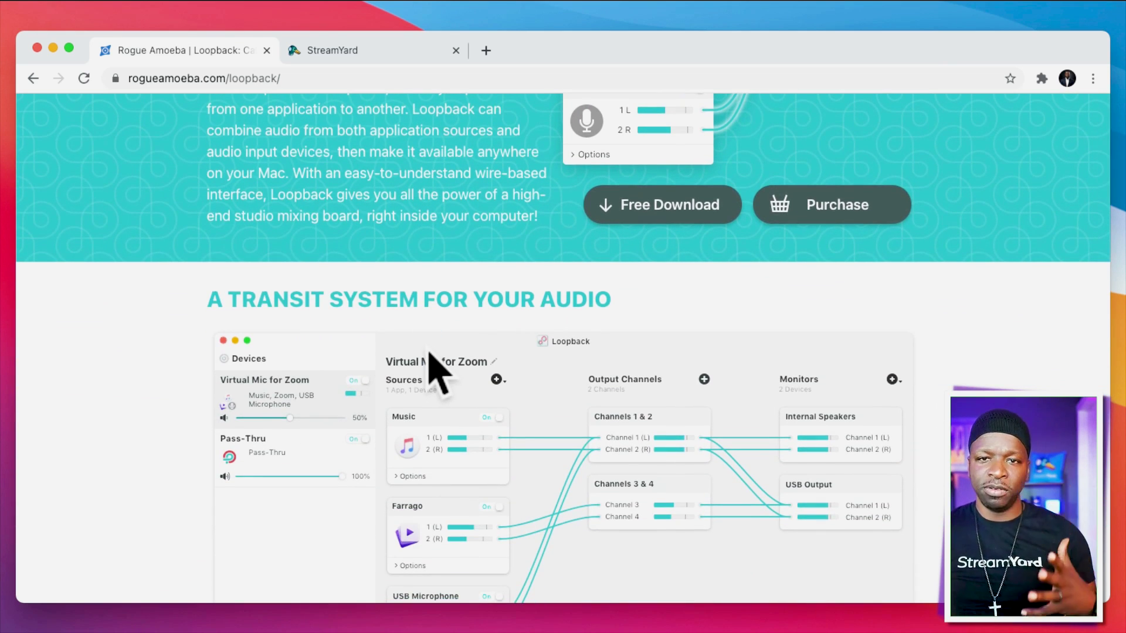
pyautogui.scroll(1, 428, 353)
pyautogui.scroll(1, 432, 359)
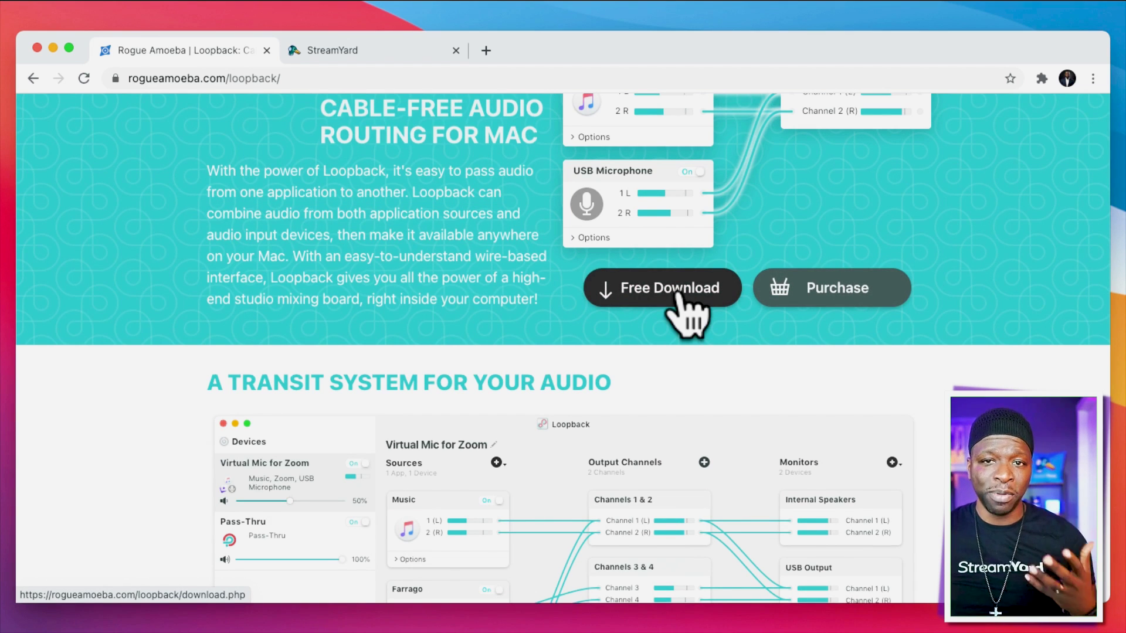
# Step: Bring up the Loopback purchase page with the $99 license key and bundle offers
pyautogui.click(822, 289)
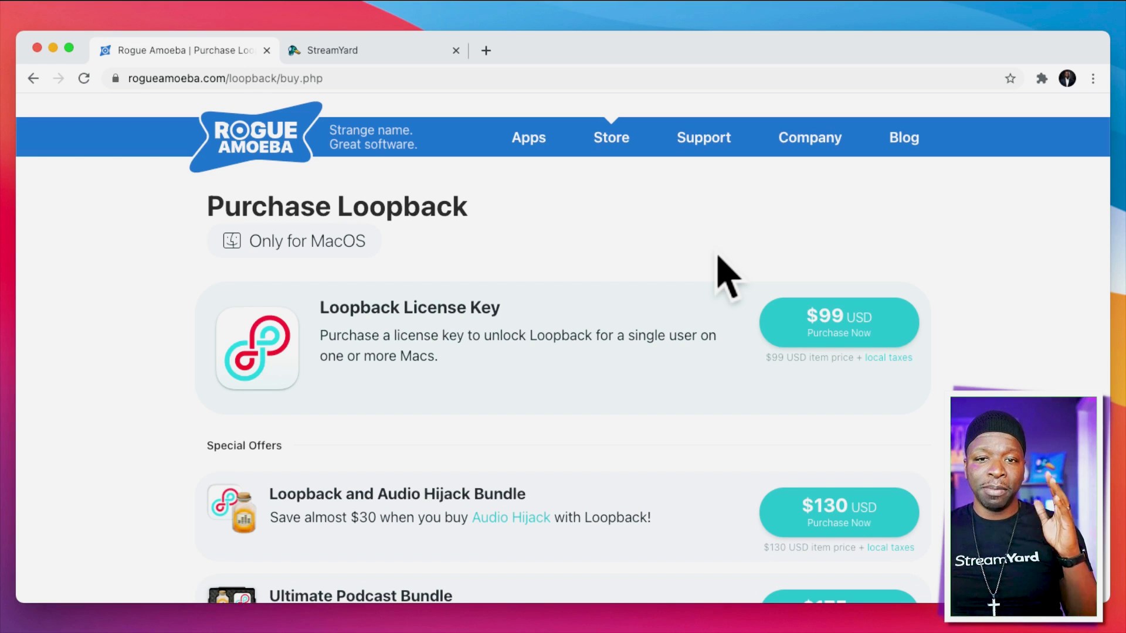
pyautogui.scroll(-3, 725, 275)
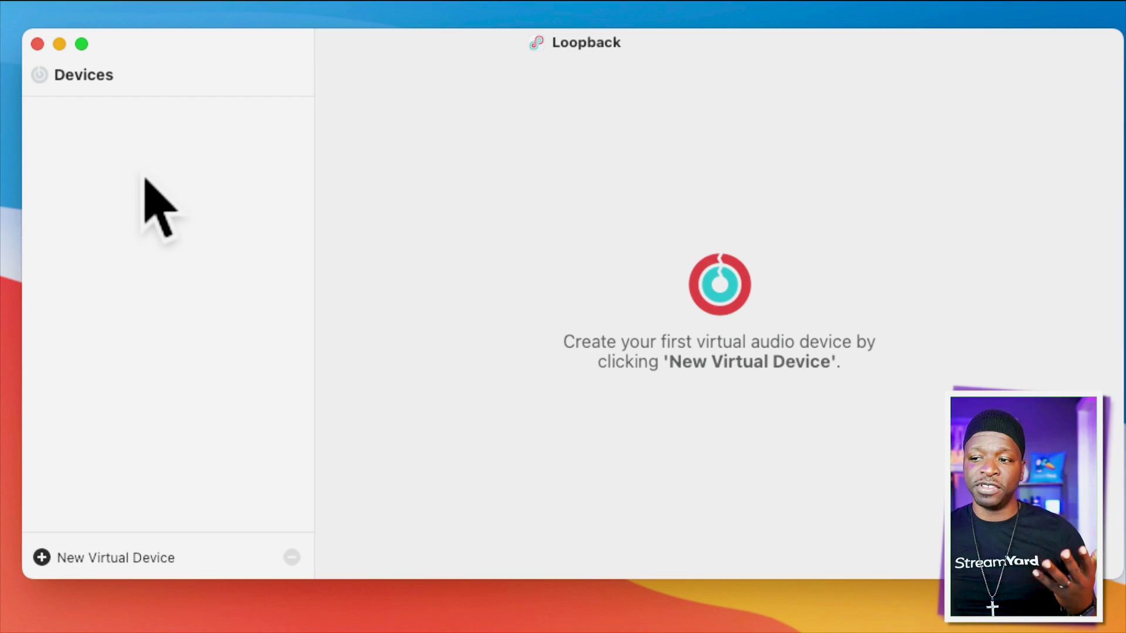
# Step: Add a new 'Loopback Audio' virtual device with a default pass-thru source on channels 1 & 2
pyautogui.click(42, 559)
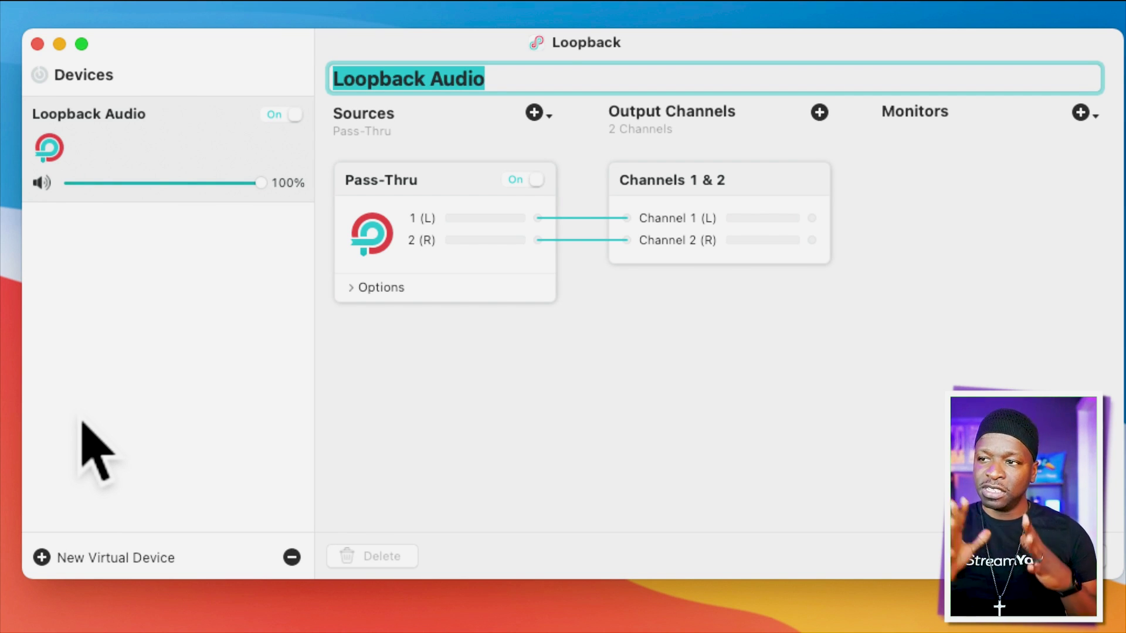
pyautogui.write('Stre')
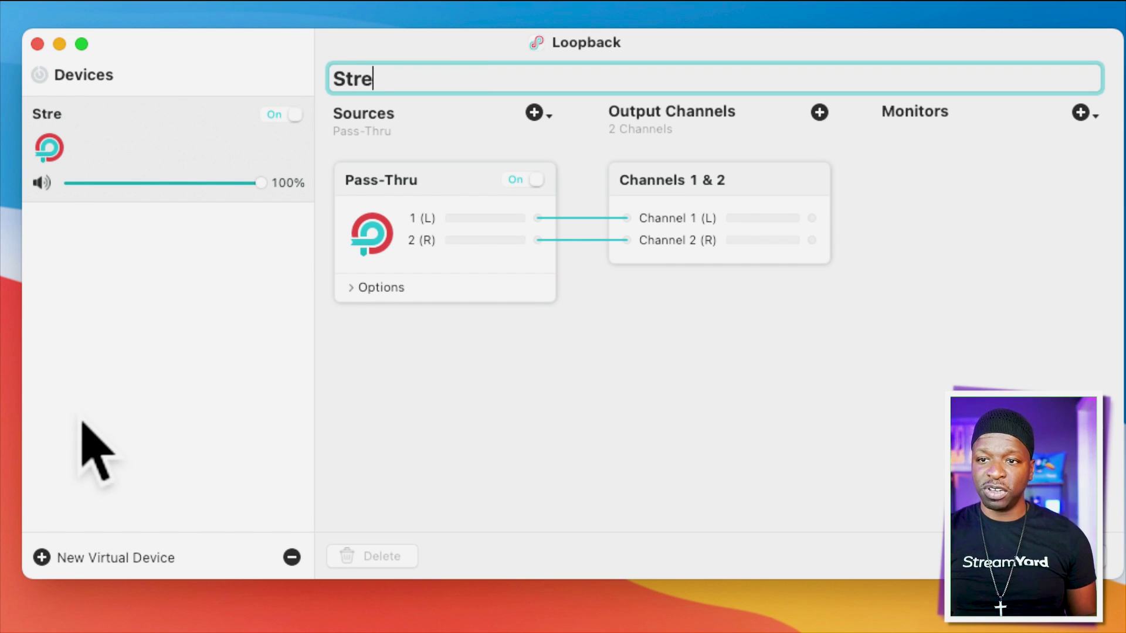
pyautogui.write('amYard Mi')
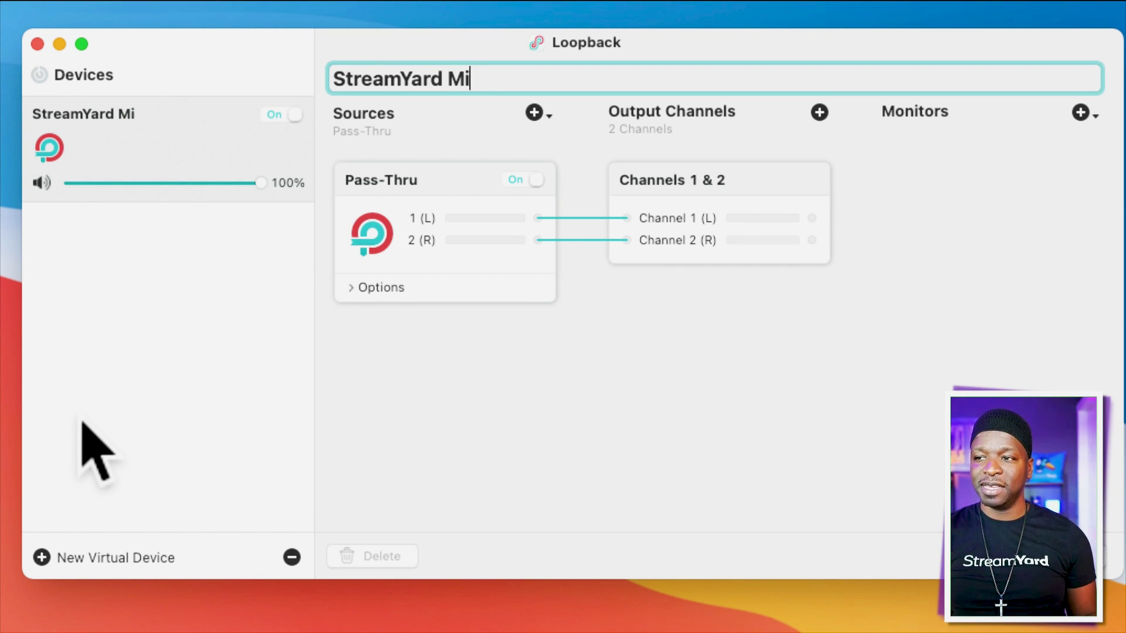
pyautogui.write('c')
# Step: Confirm 'StreamYard Mic' as the new virtual device's name
pyautogui.press('Return')
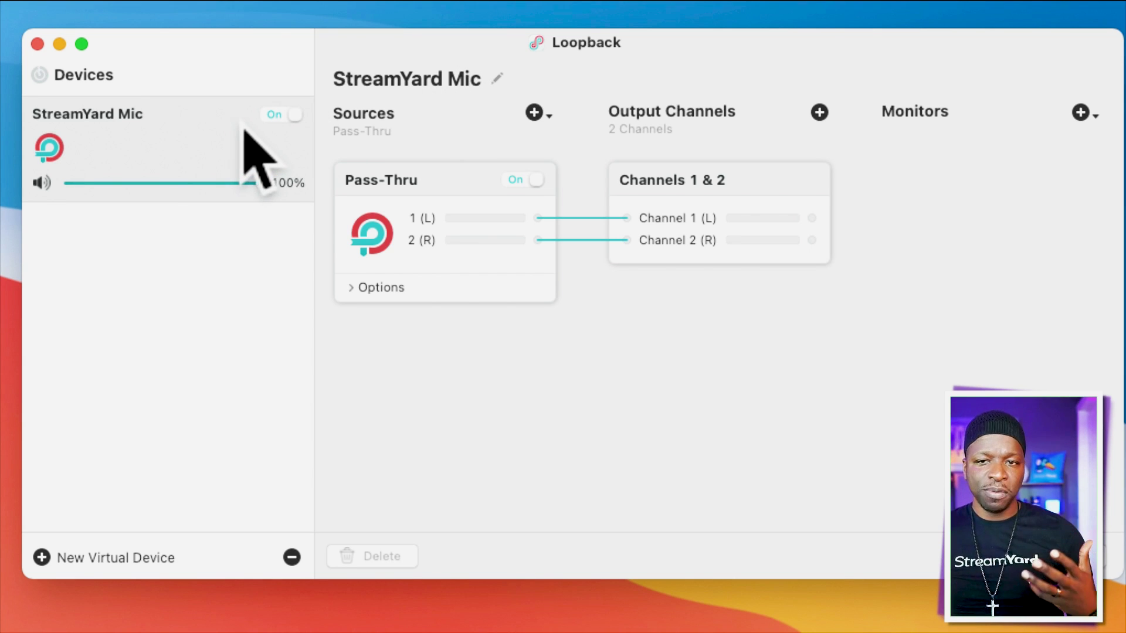
pyautogui.click(272, 120)
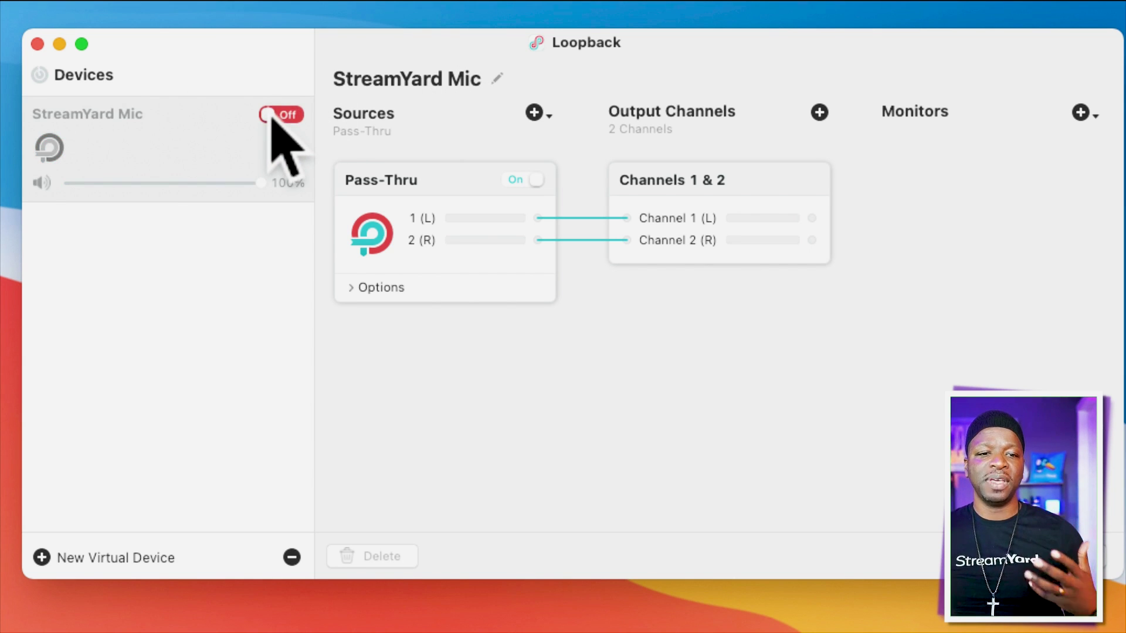
pyautogui.click(271, 120)
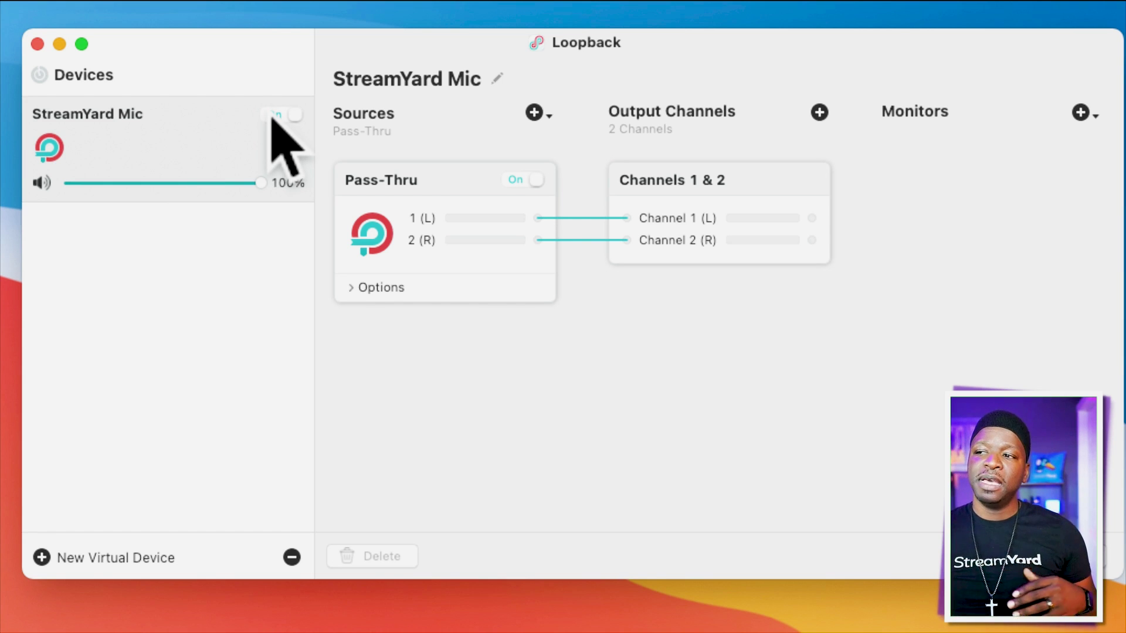
pyautogui.click(442, 186)
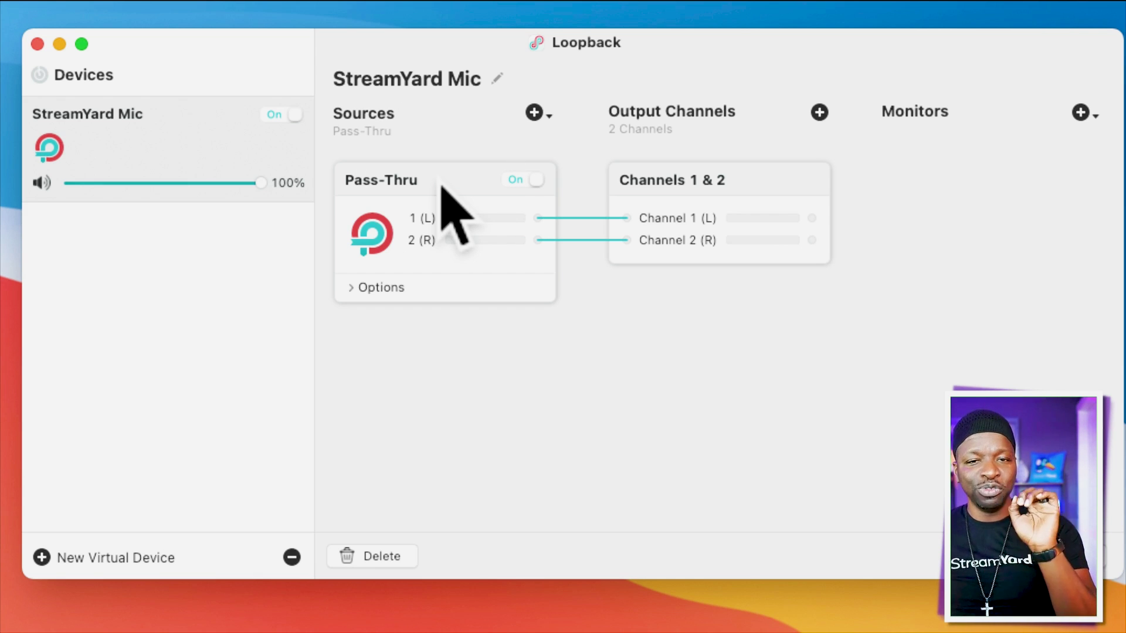
# Step: Clear StreamYard Mic to no sources and only channels 1 & 2, discarding a trial Channels 3 & 4 pair
pyautogui.click(382, 556)
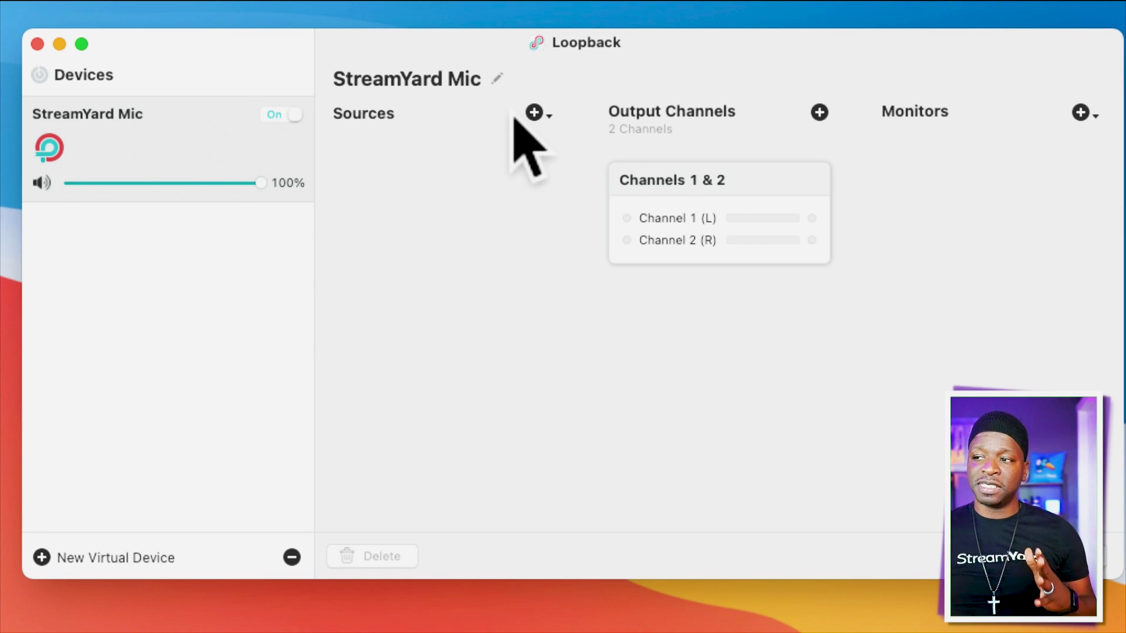
pyautogui.click(819, 112)
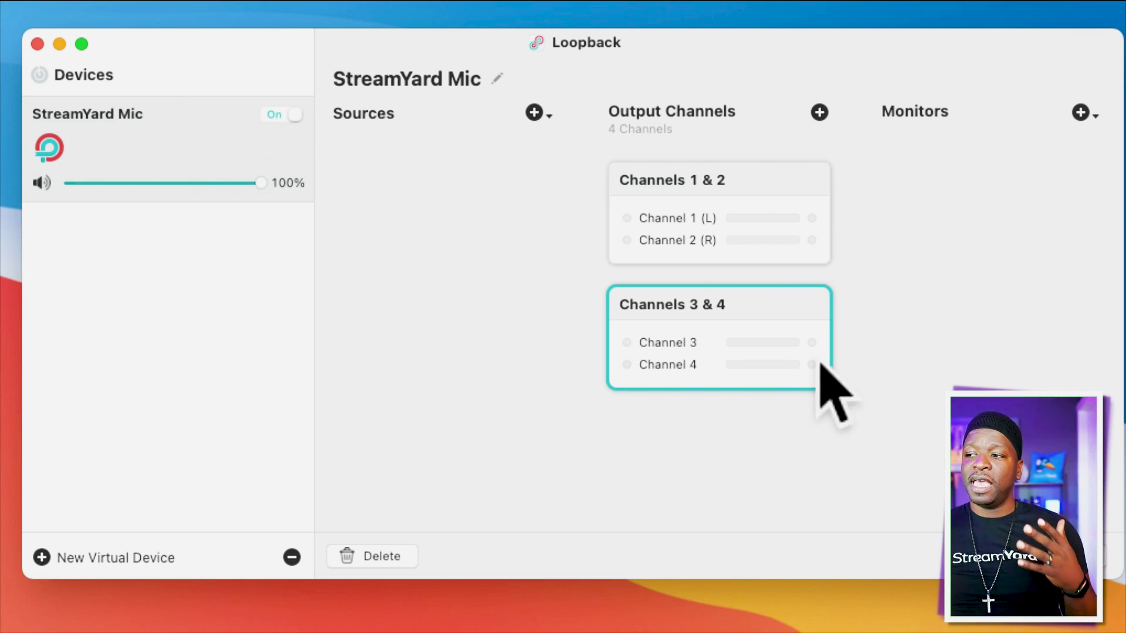
pyautogui.click(1081, 115)
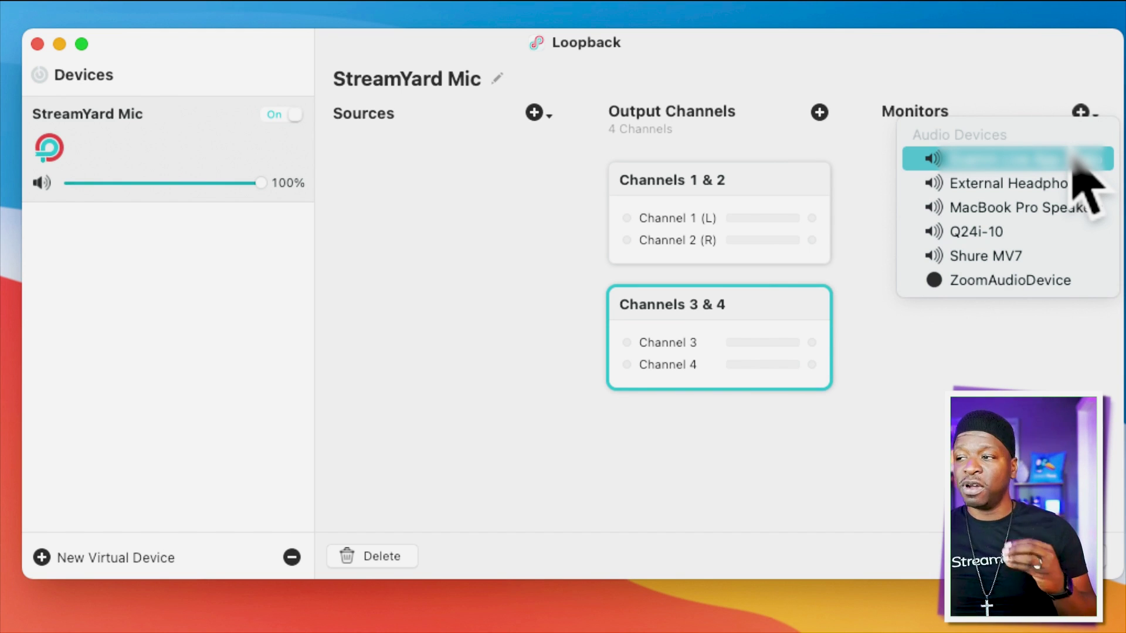
pyautogui.click(1017, 30)
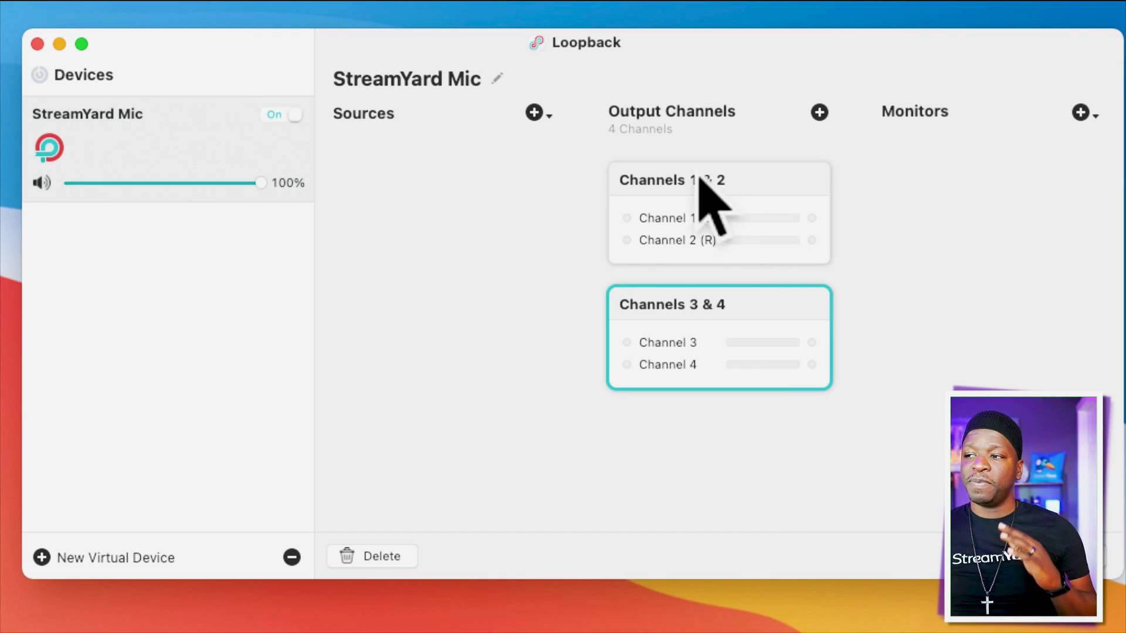
pyautogui.click(390, 557)
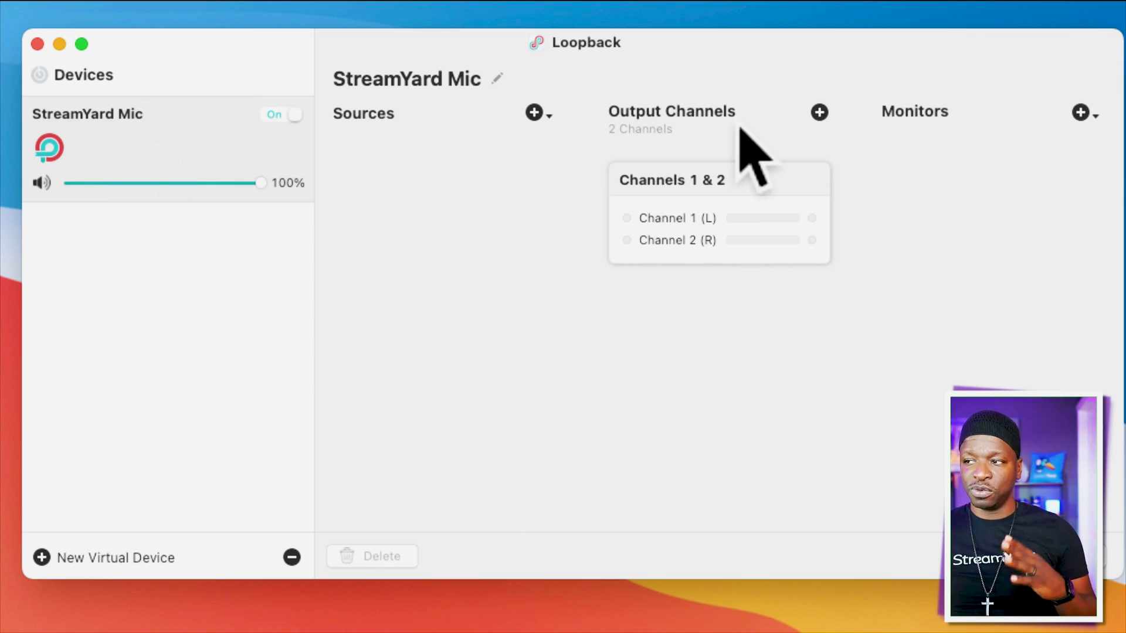
pyautogui.click(535, 113)
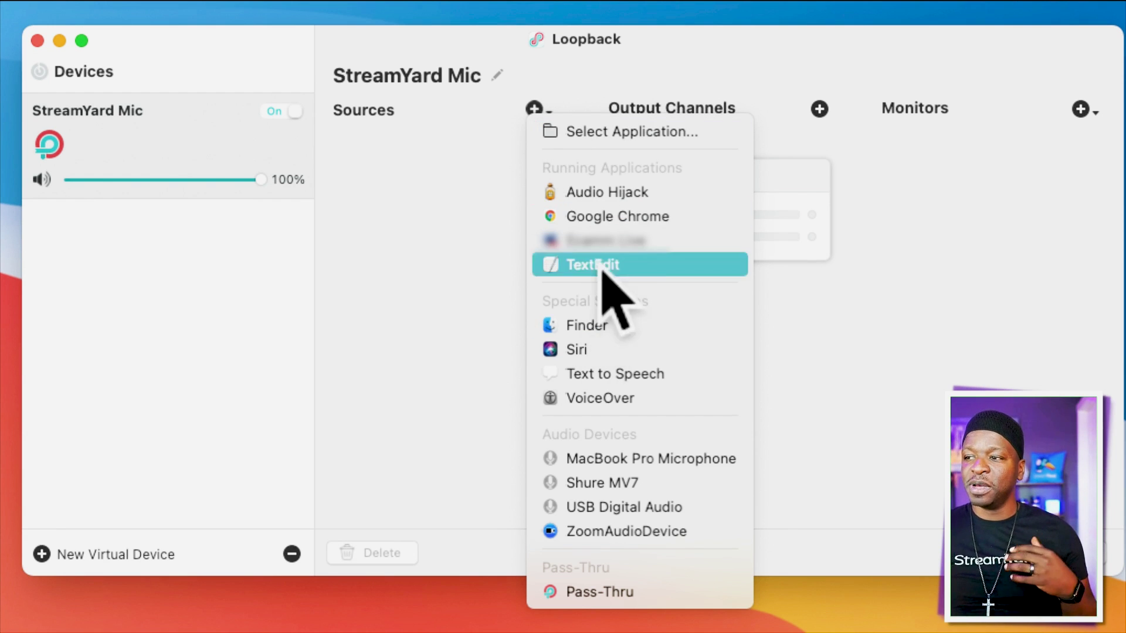
# Step: Add Shure MV7, QuickTime Player (via Select Application) and Finder as StreamYard Mic sources
pyautogui.click(601, 485)
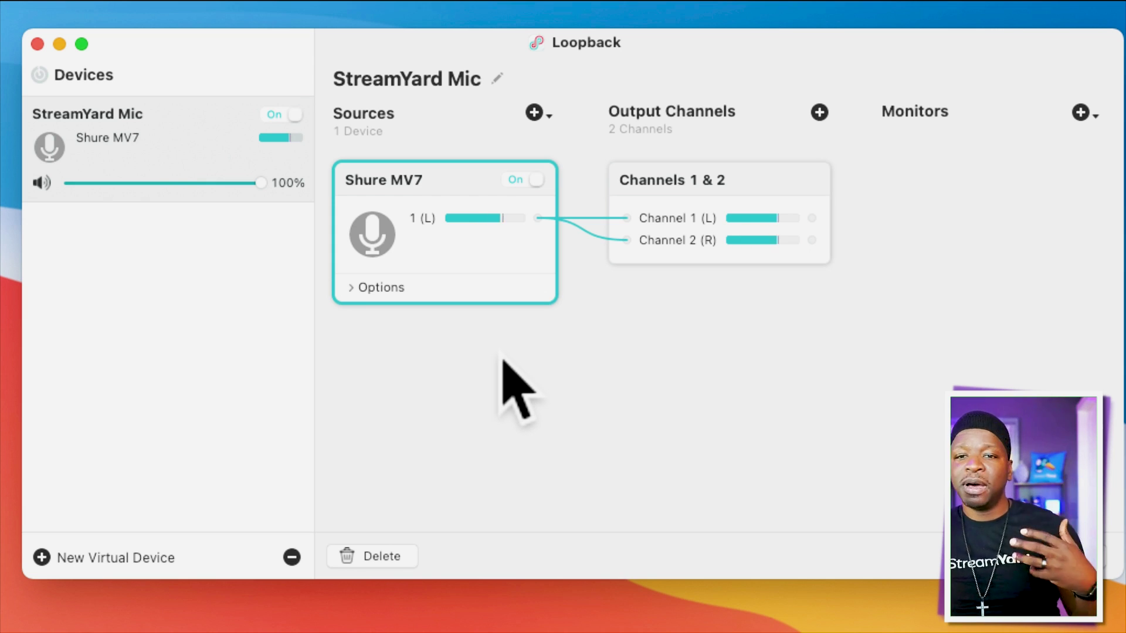
pyautogui.click(535, 112)
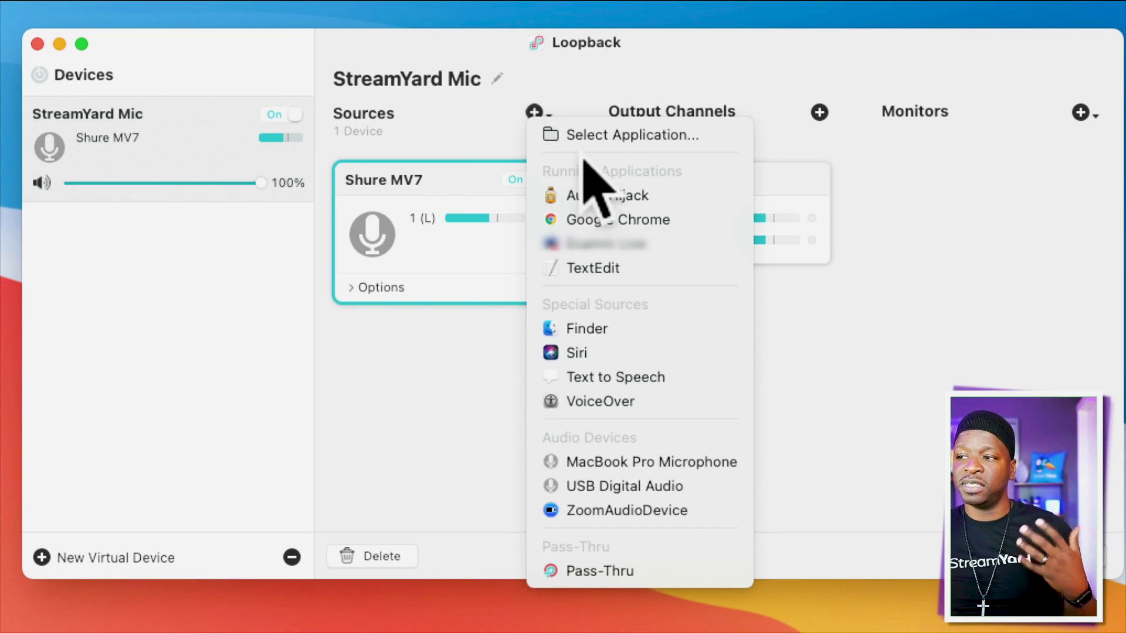
pyautogui.click(591, 137)
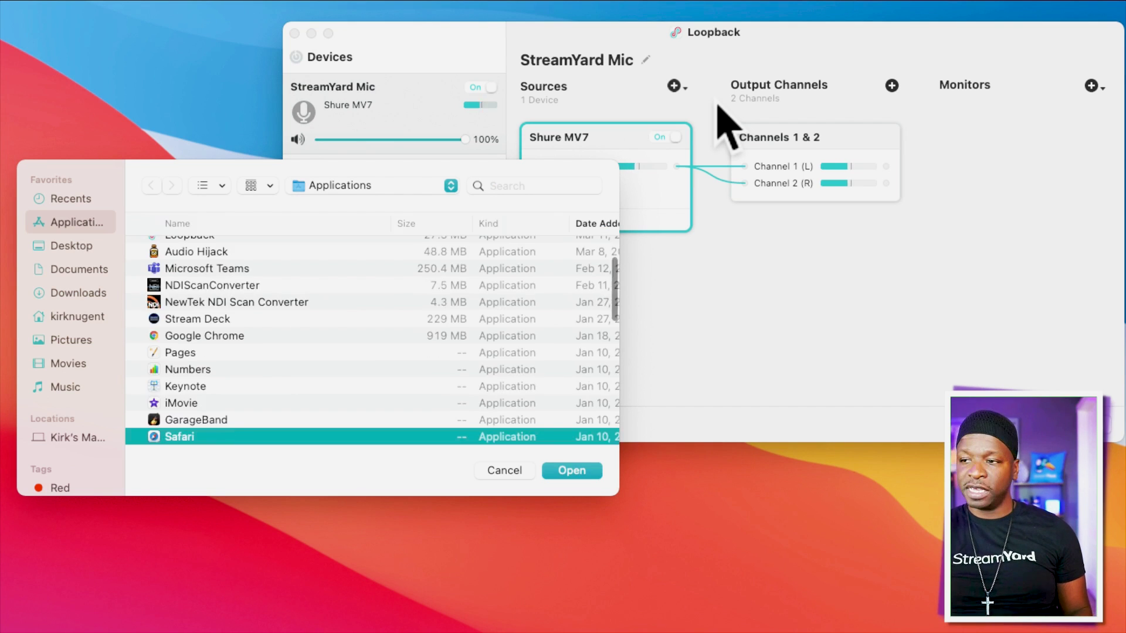
pyautogui.click(572, 470)
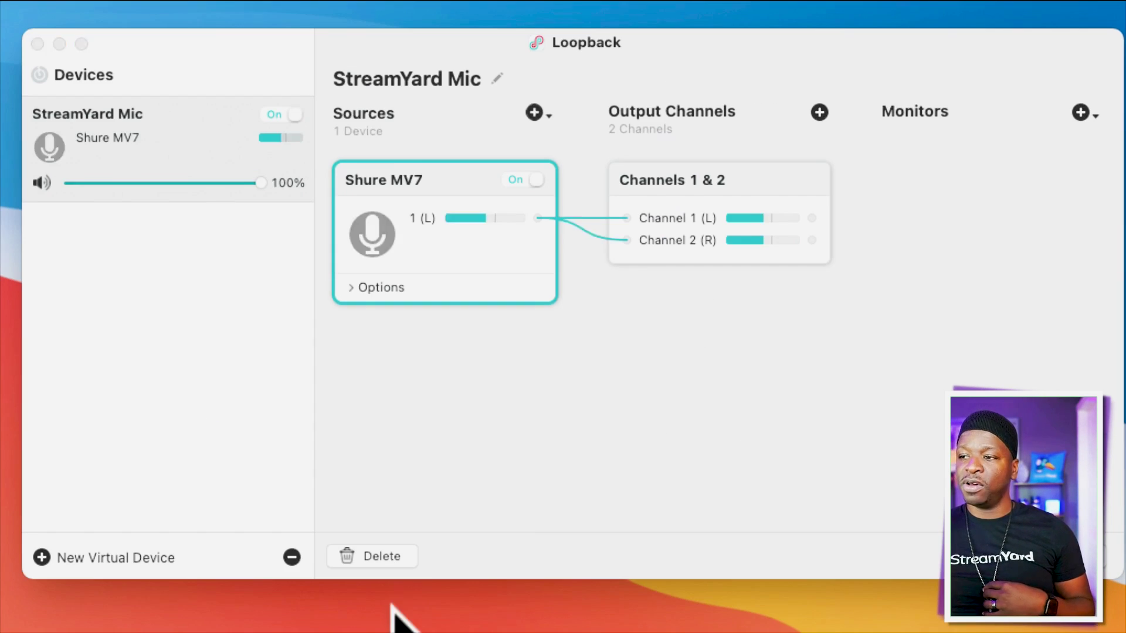
pyautogui.click(536, 113)
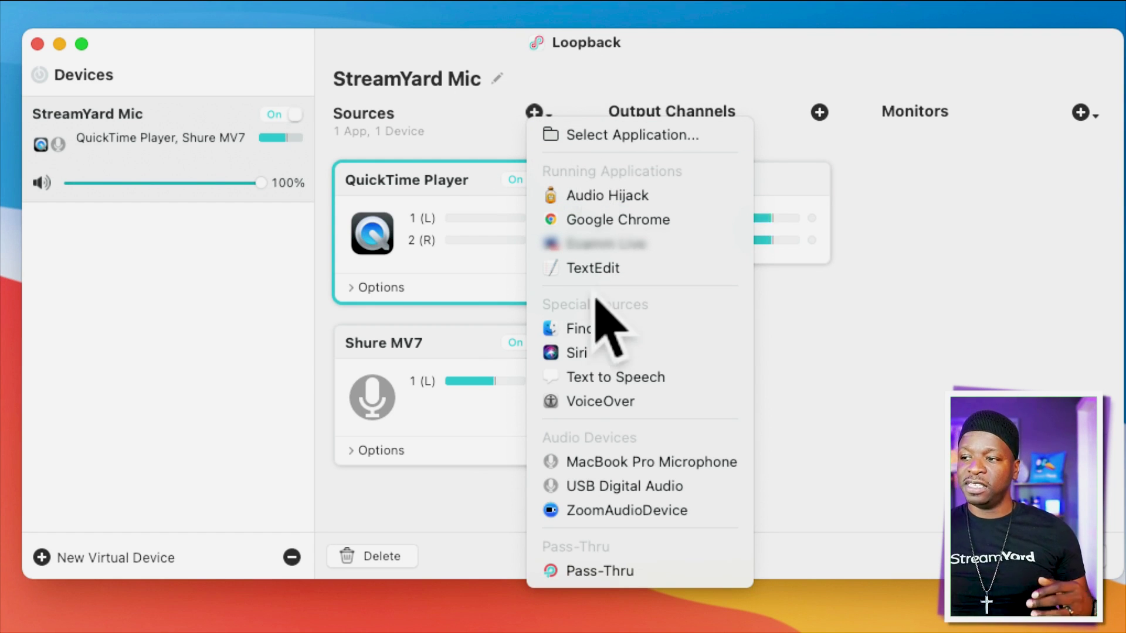
pyautogui.click(585, 329)
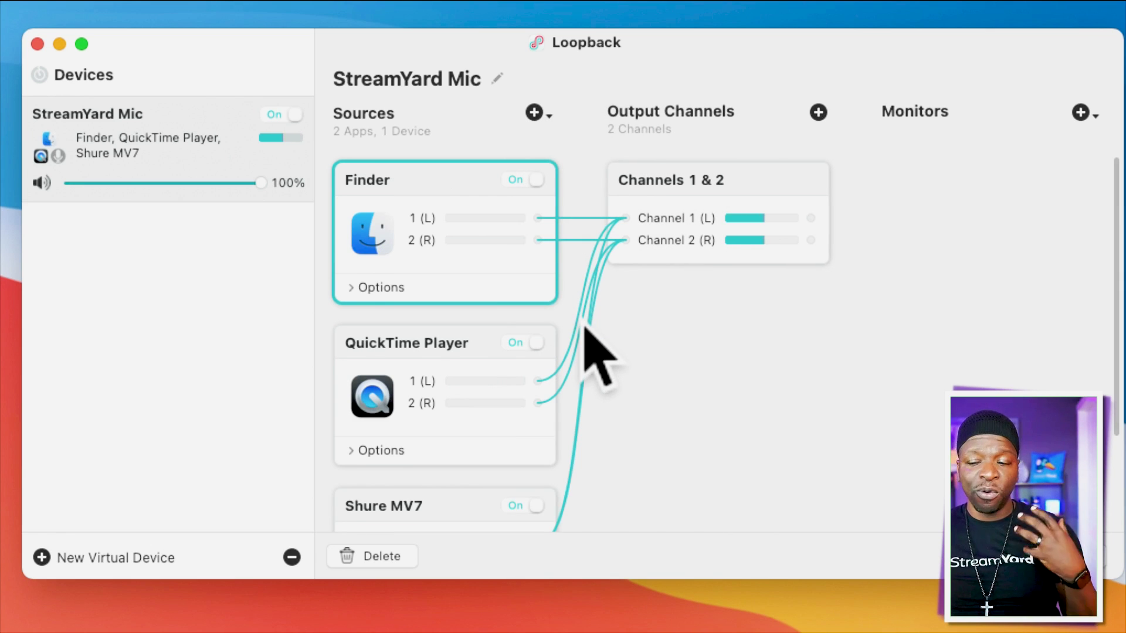
pyautogui.scroll(-1, 586, 333)
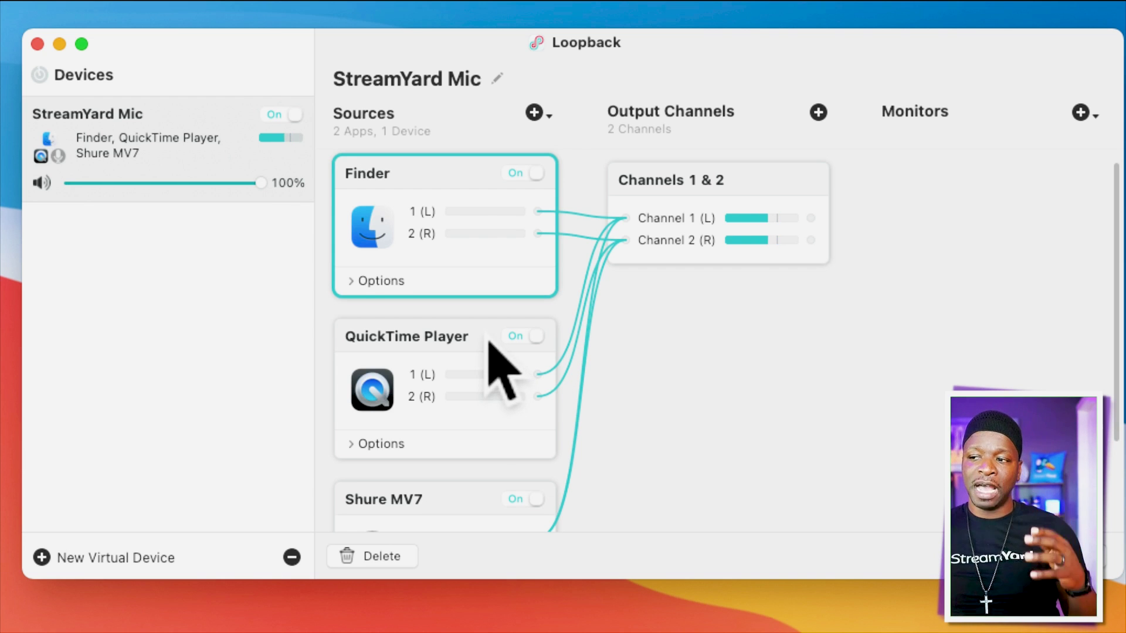
pyautogui.scroll(-2, 493, 361)
pyautogui.scroll(-2, 392, 251)
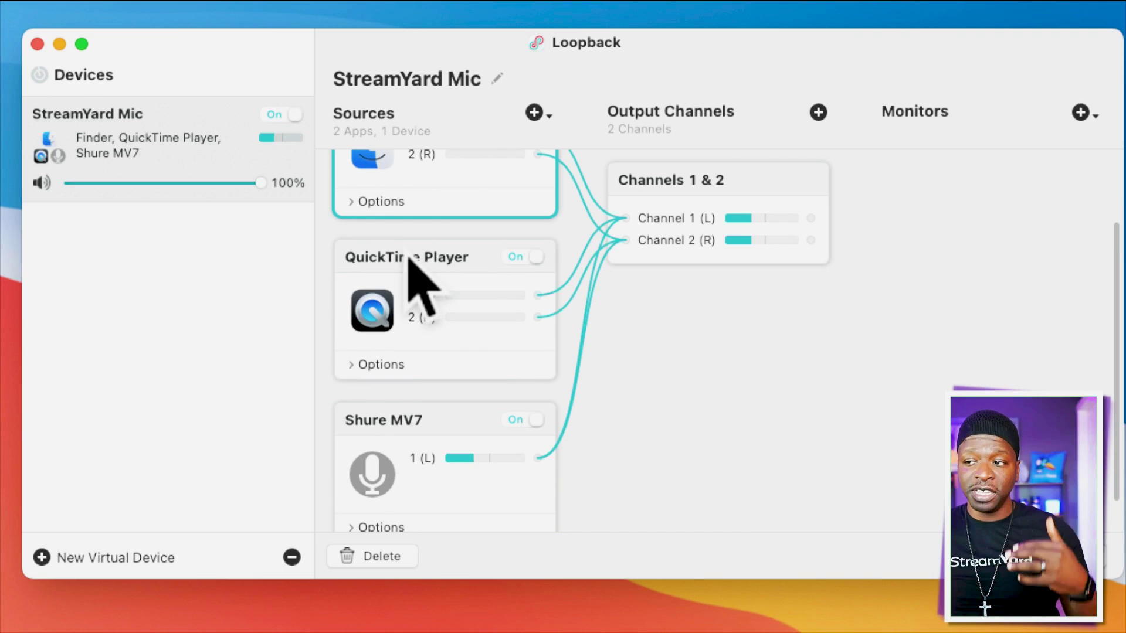
# Step: Expand the source options and uncheck 'Mute when capturing' for QuickTime Player and Finder
pyautogui.click(356, 204)
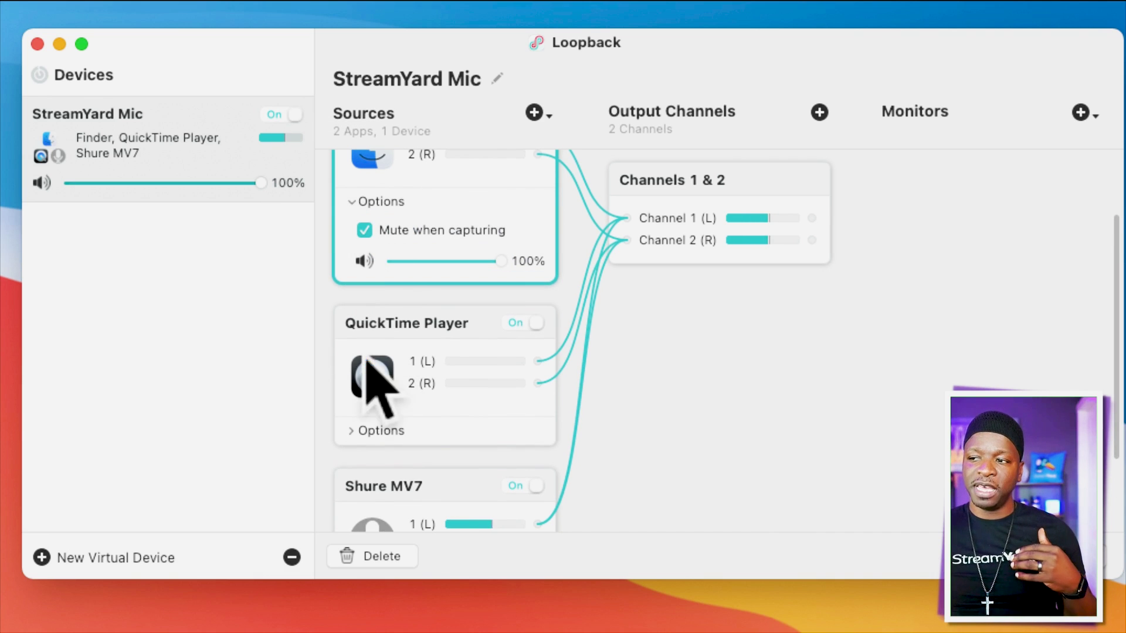
pyautogui.click(354, 431)
pyautogui.scroll(-1, 392, 476)
pyautogui.scroll(-3, 378, 489)
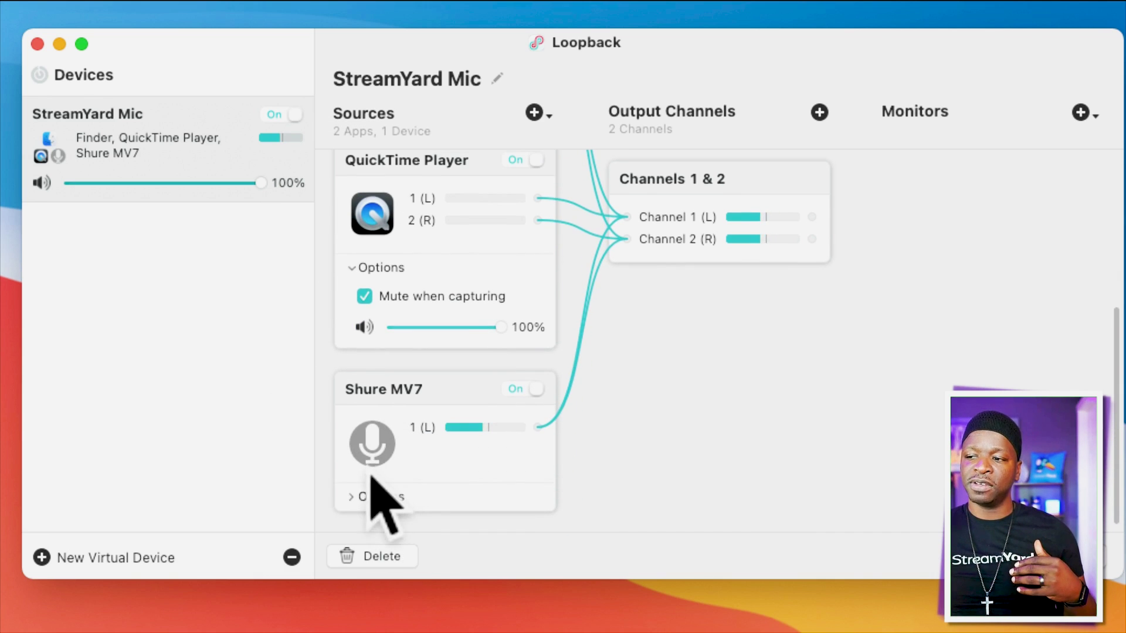
pyautogui.click(368, 496)
pyautogui.scroll(-1, 369, 492)
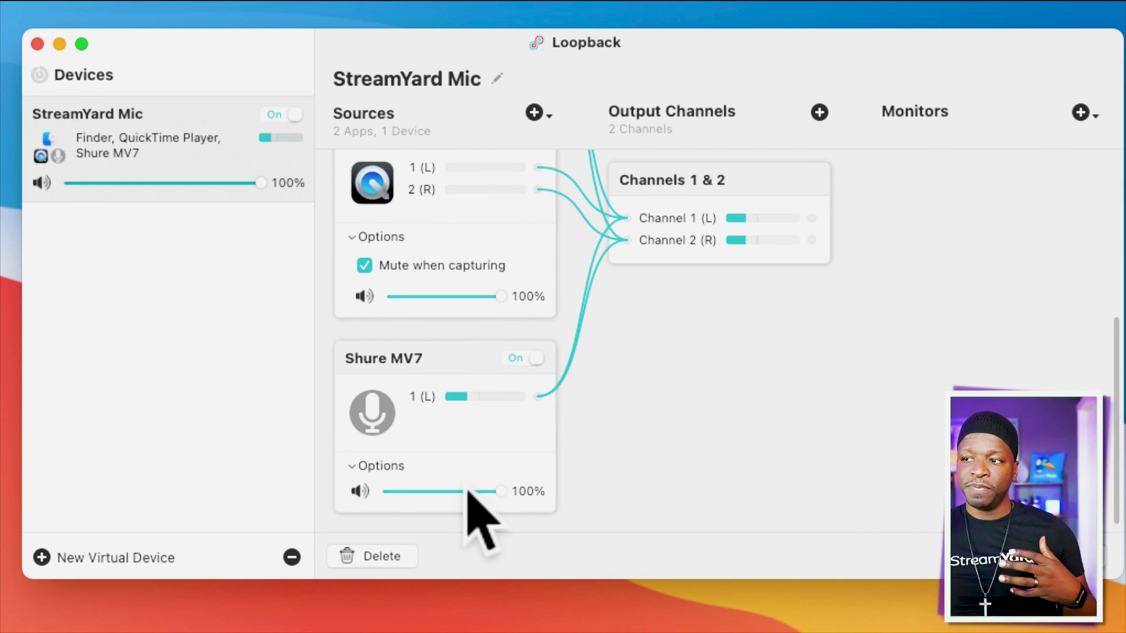
pyautogui.scroll(2, 465, 395)
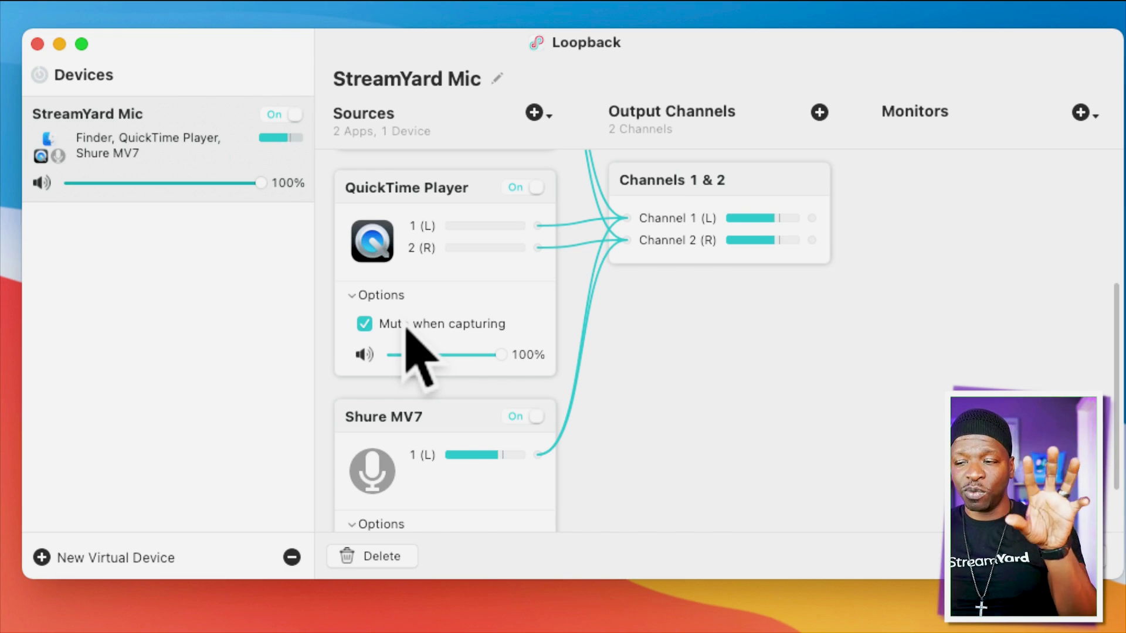
pyautogui.click(364, 325)
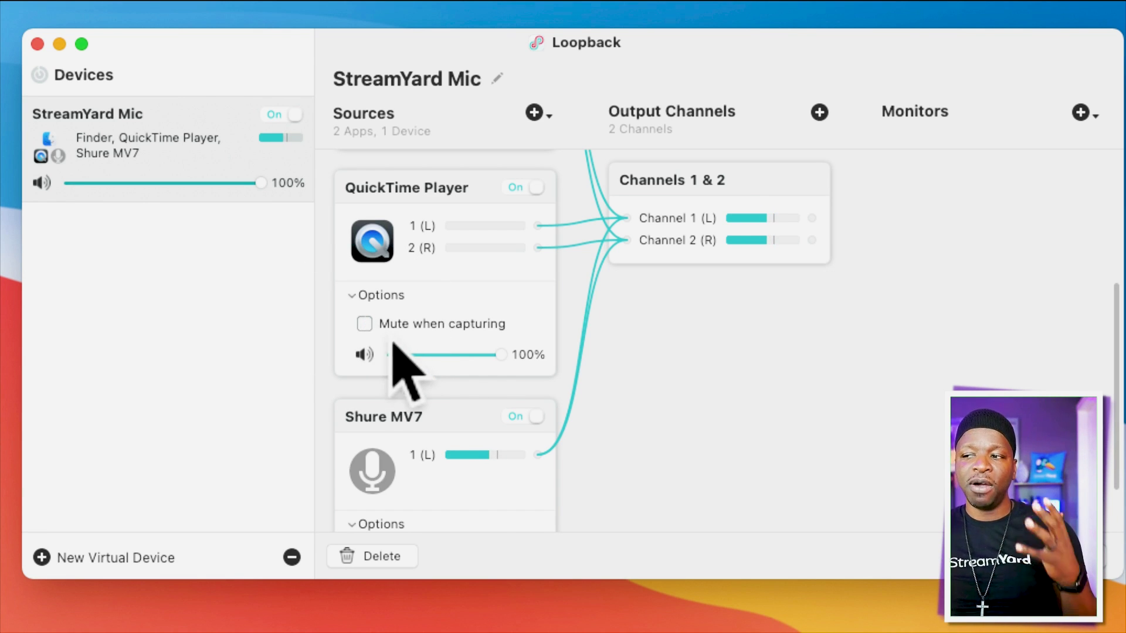
pyautogui.scroll(1, 427, 339)
pyautogui.scroll(2, 422, 326)
pyautogui.scroll(2, 421, 322)
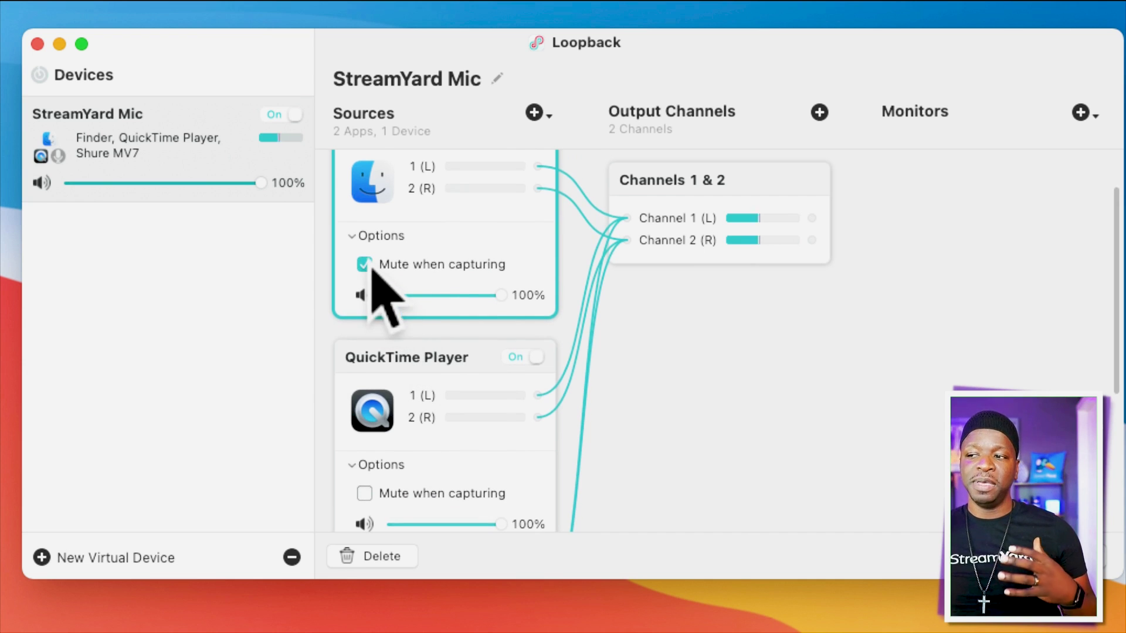
pyautogui.click(364, 262)
pyautogui.scroll(1, 414, 290)
pyautogui.scroll(1, 417, 286)
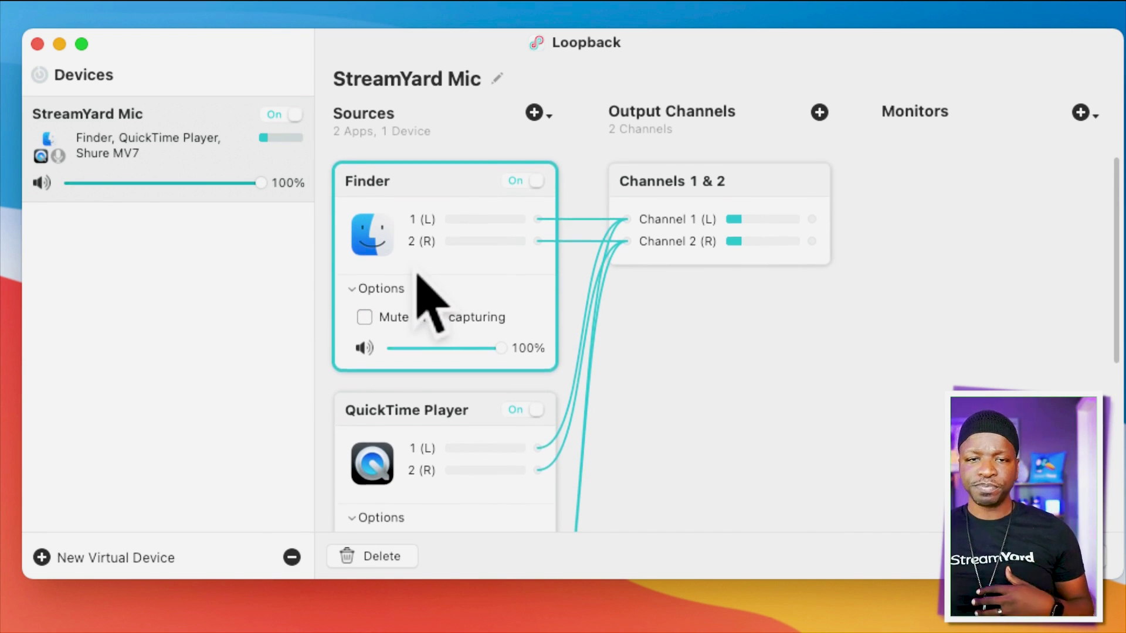
pyautogui.scroll(-1, 492, 303)
pyautogui.click(568, 318)
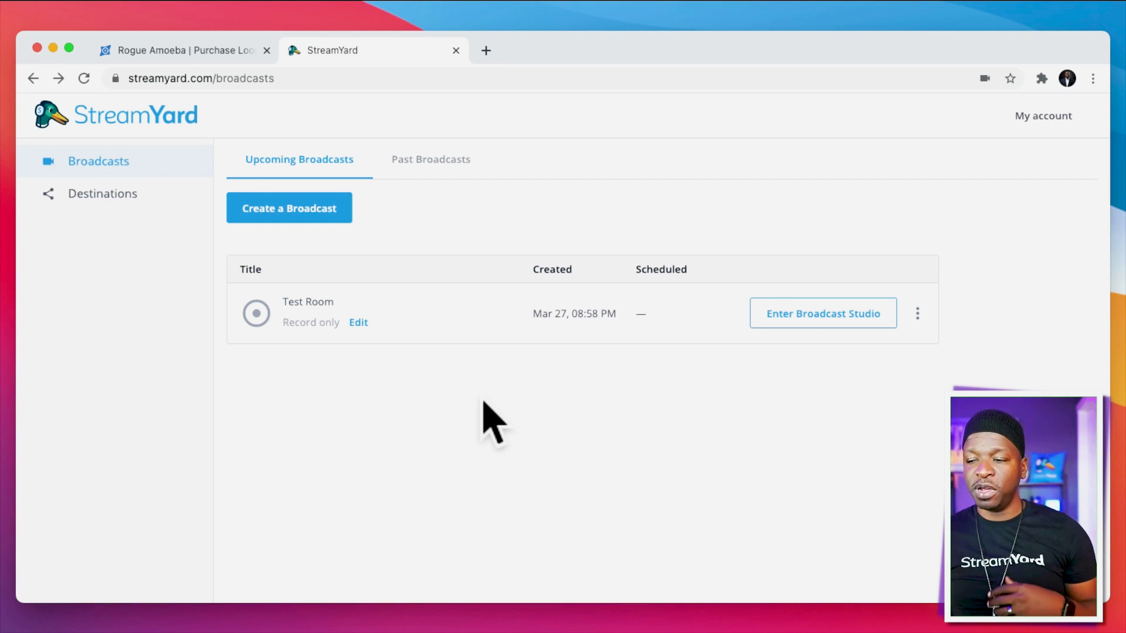
# Step: Enter the Test Room studio and select 'StreamYard Mic (Virtual)' as the audio settings mic
pyautogui.click(780, 319)
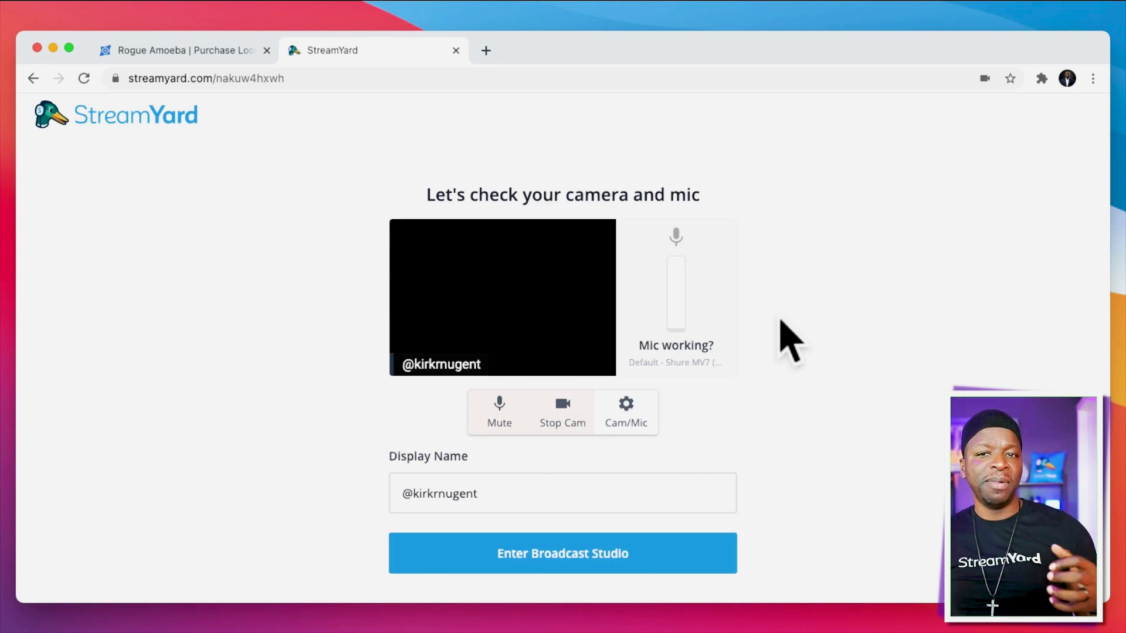
pyautogui.click(555, 420)
pyautogui.click(629, 421)
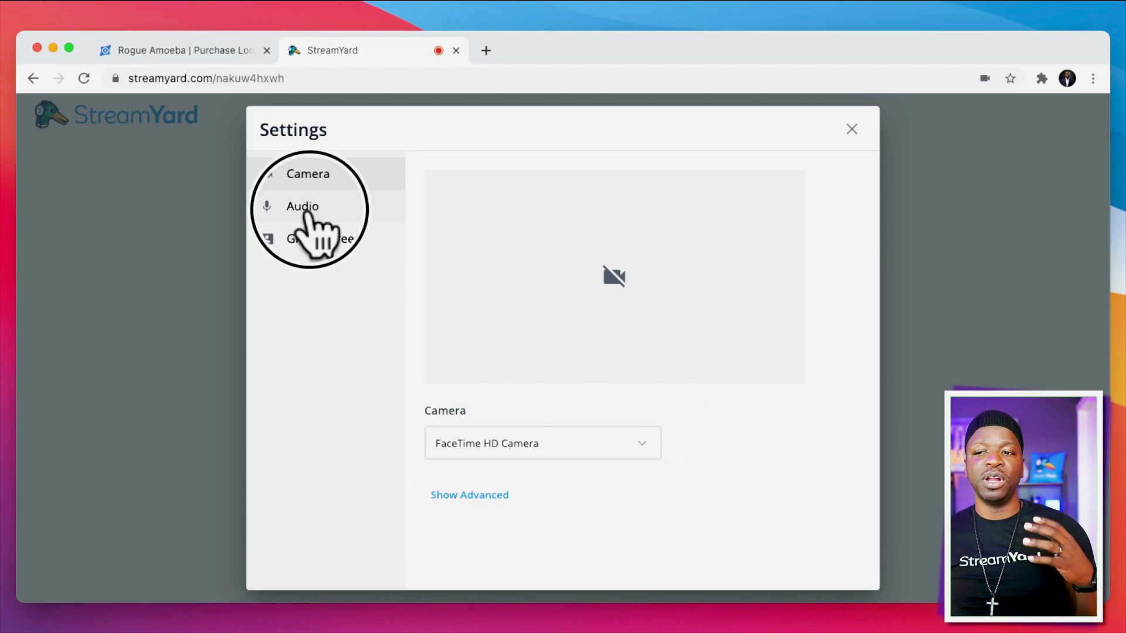
pyautogui.click(304, 211)
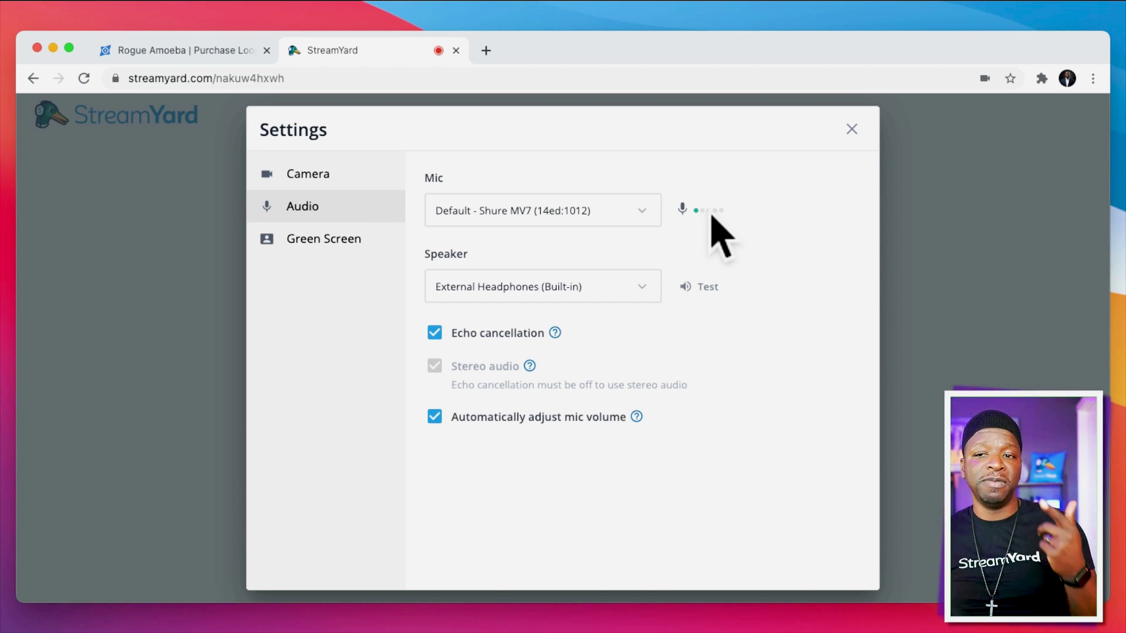
pyautogui.click(643, 213)
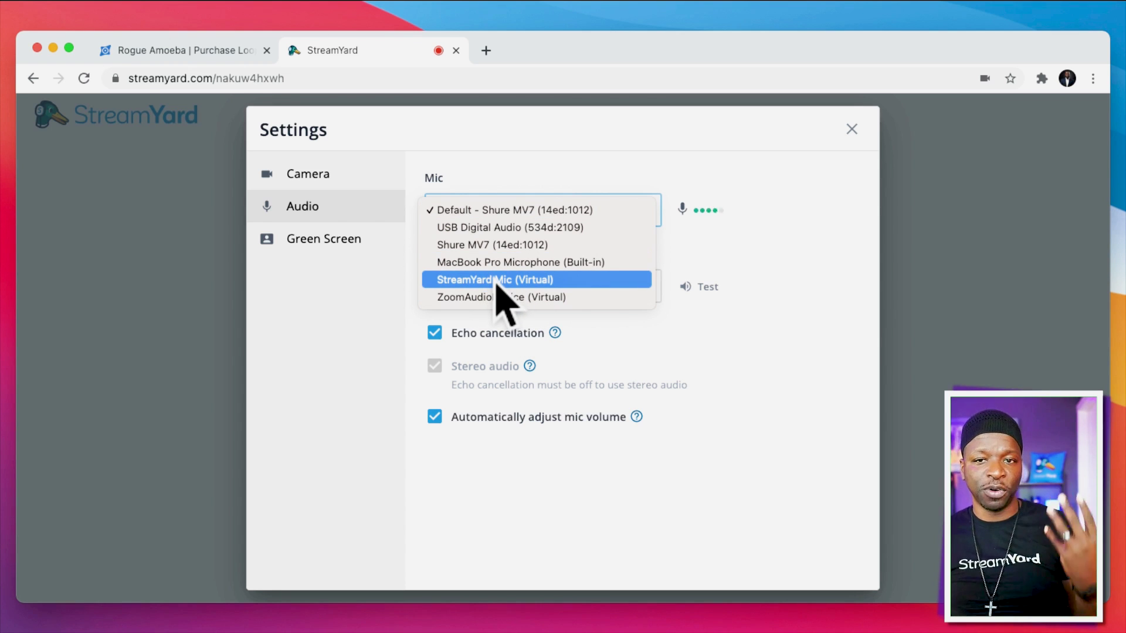
pyautogui.click(498, 279)
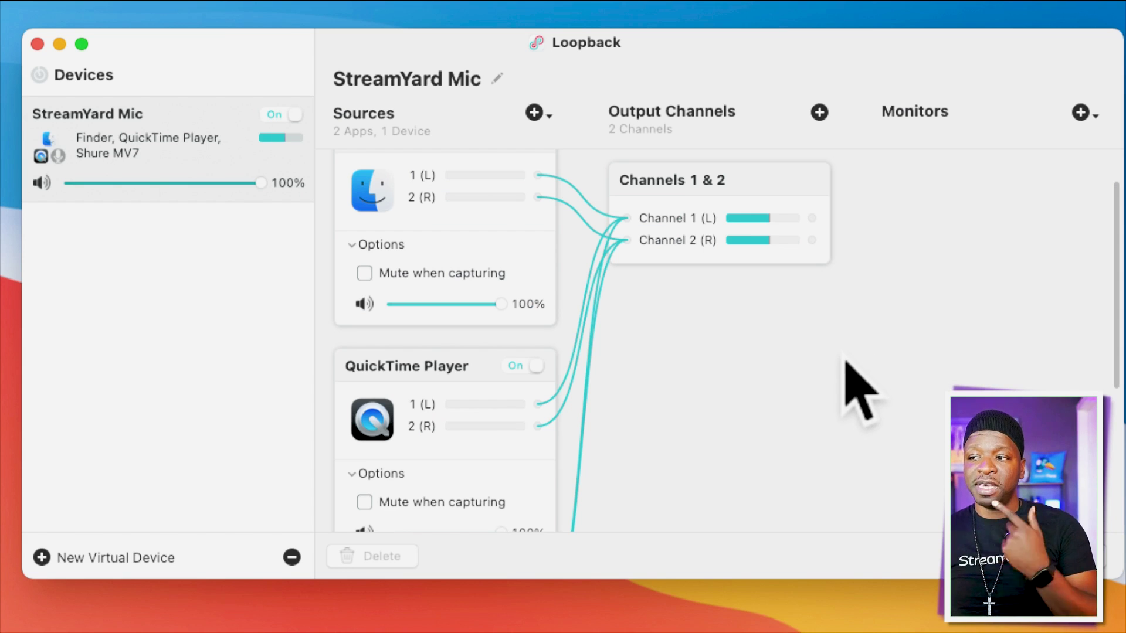
pyautogui.scroll(2, 822, 369)
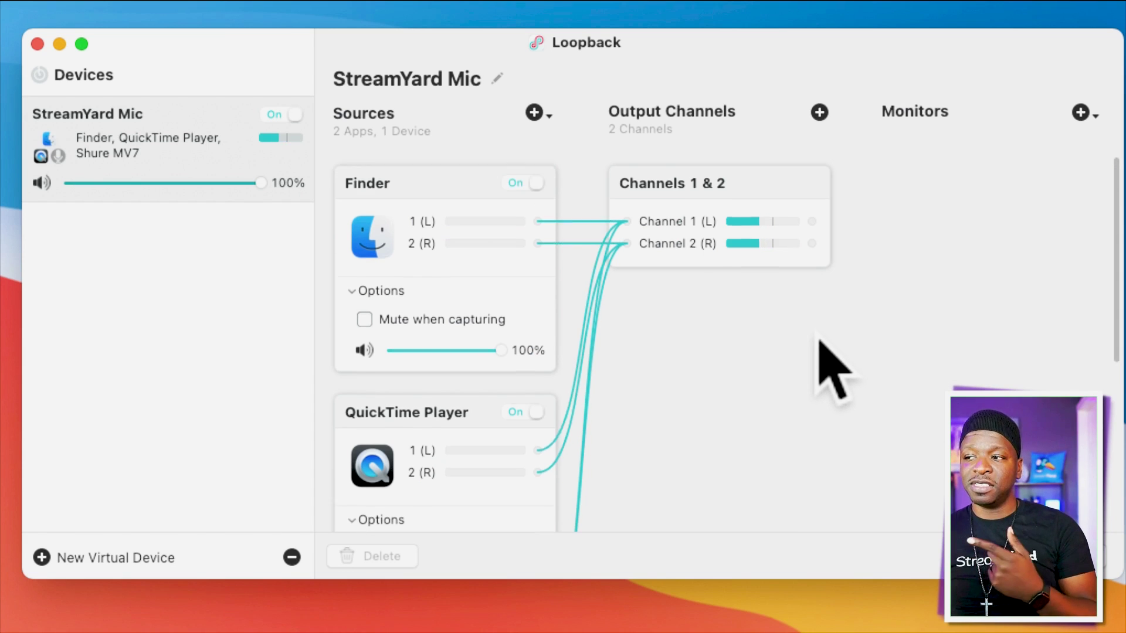
pyautogui.scroll(-5, 527, 316)
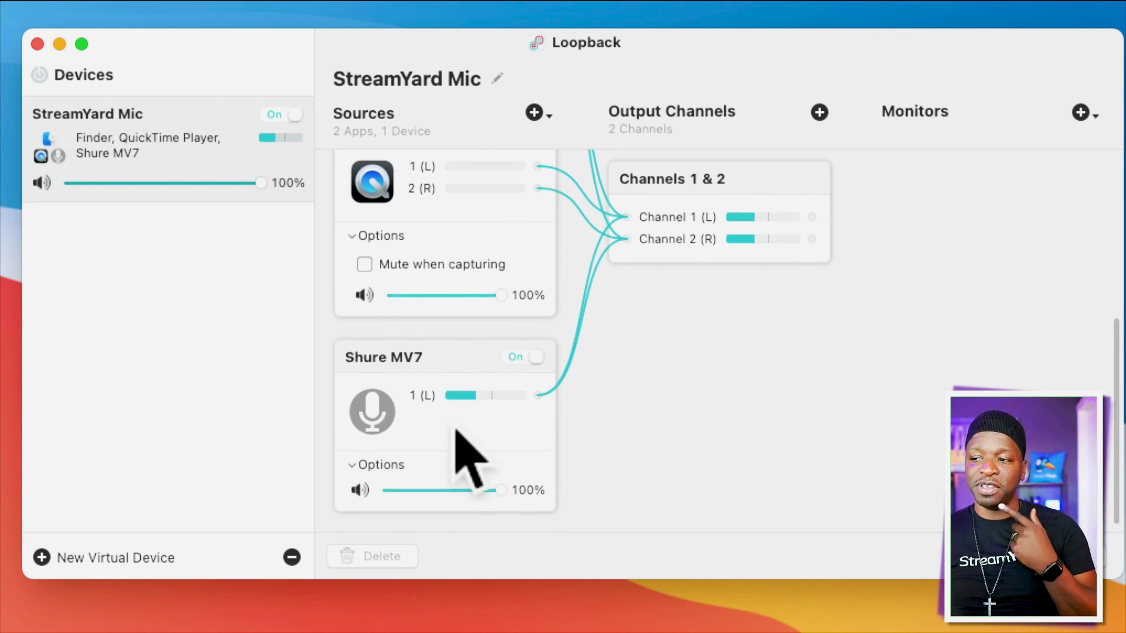
pyautogui.scroll(2, 746, 358)
pyautogui.scroll(3, 748, 358)
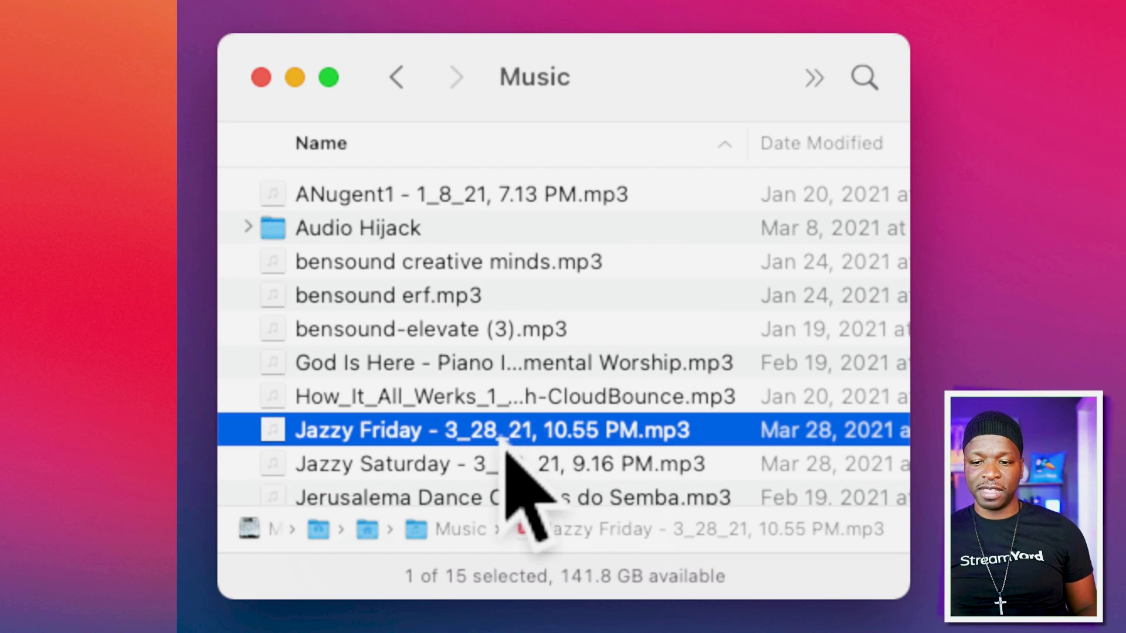
# Step: Play the Jazzy Friday mp3 from the Music folder in Quick Look
pyautogui.press('space')
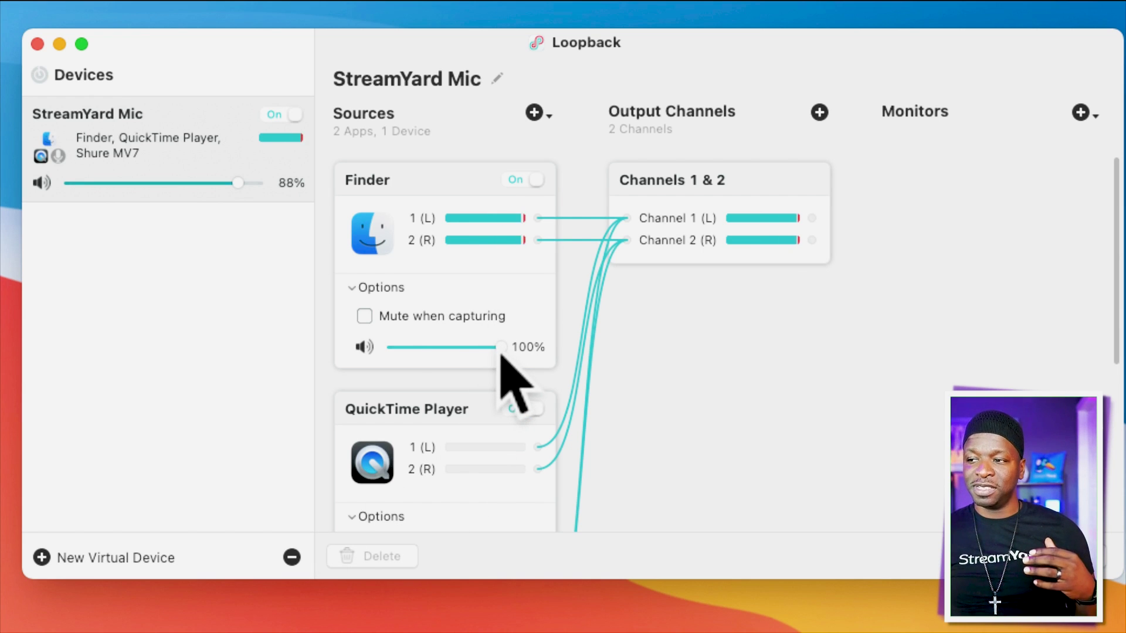
# Step: Lower the Finder source's volume slider in StreamYard Mic to about 40%
pyautogui.moveTo(499, 347); pyautogui.dragTo(434, 359)
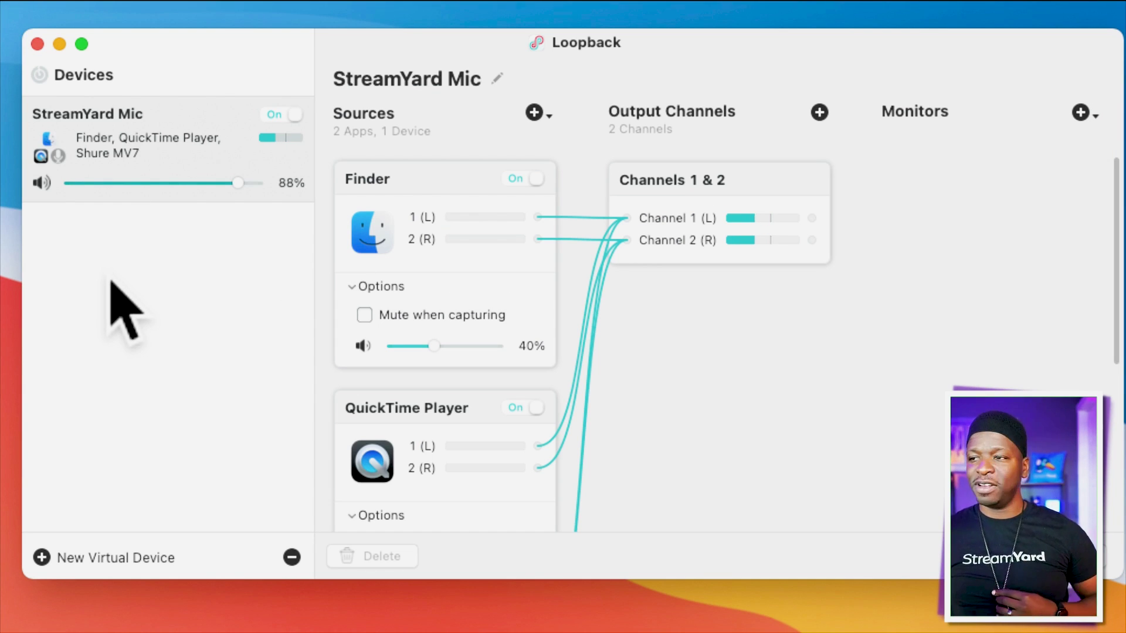
# Step: Create a virtual device named 'PassThru Mic Spkr', toggling it off and back on
pyautogui.click(46, 557)
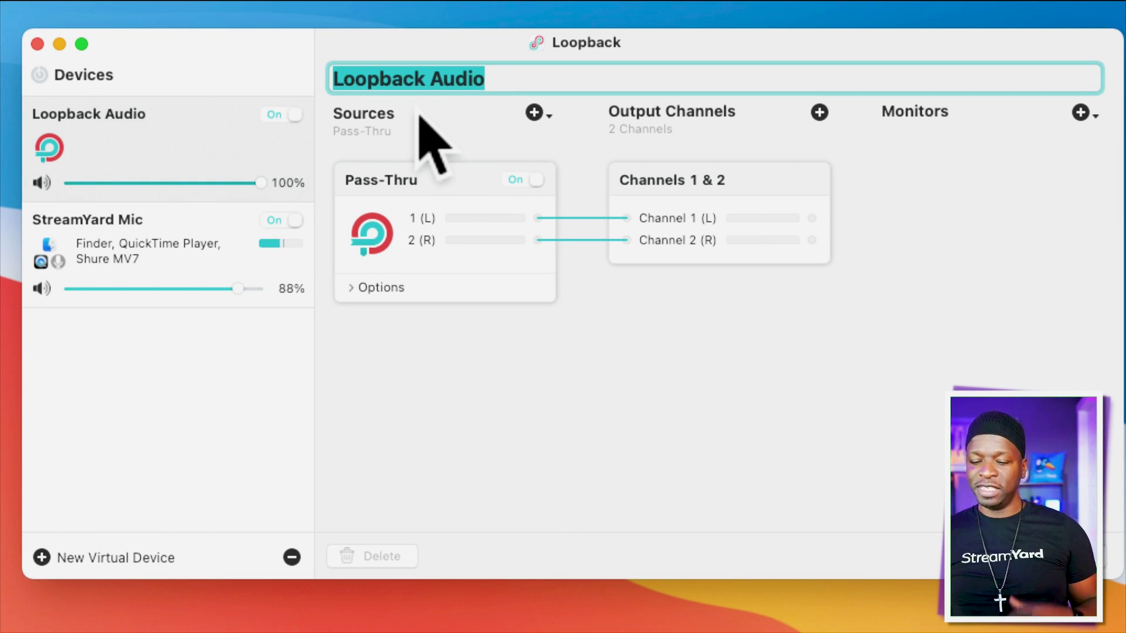
pyautogui.write('PassThru Mic')
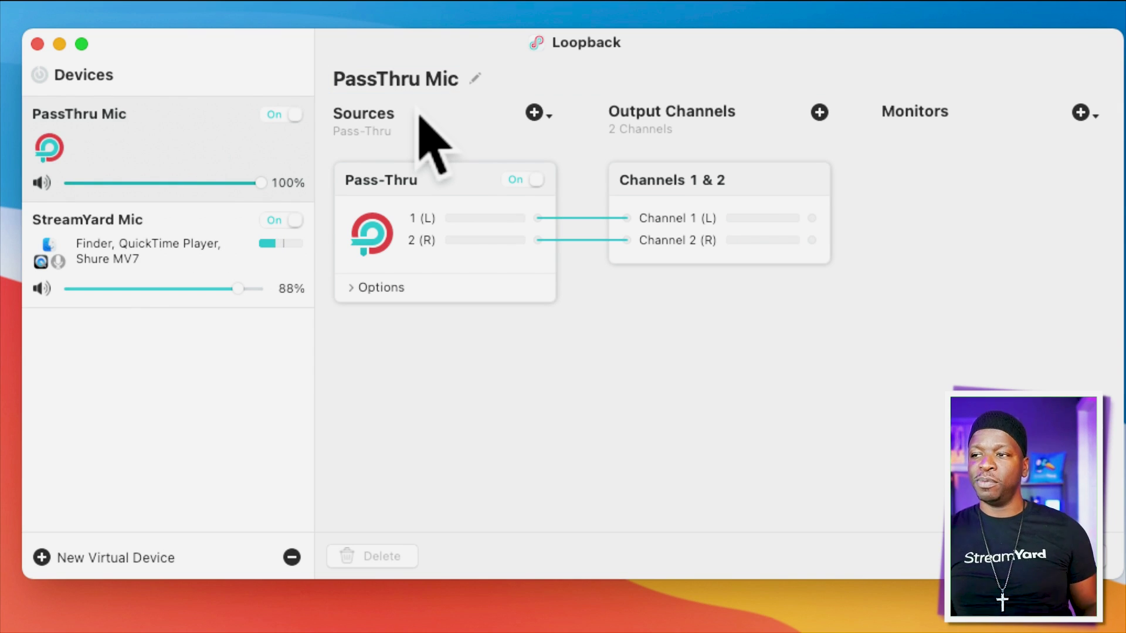
pyautogui.click(275, 116)
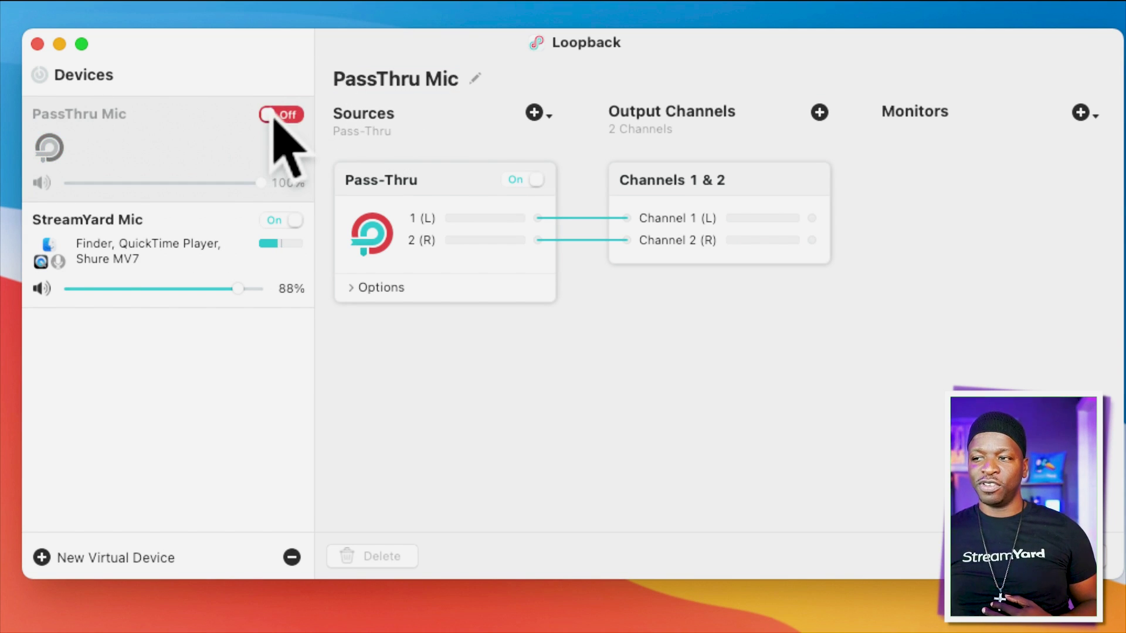
pyautogui.click(277, 124)
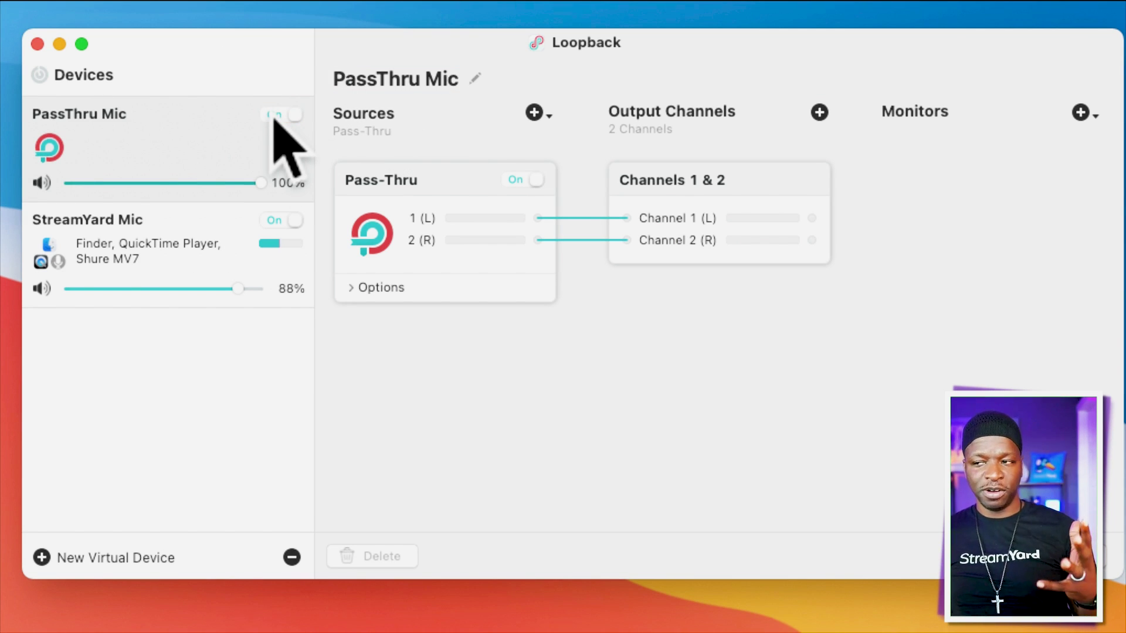
pyautogui.click(474, 78)
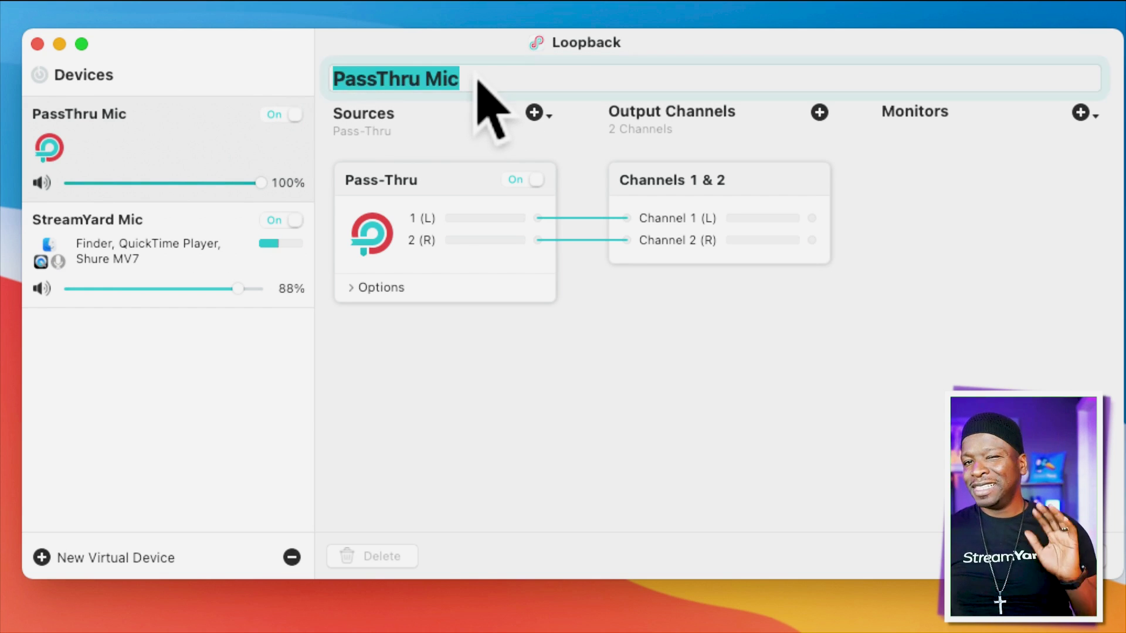
pyautogui.click(476, 78)
pyautogui.write('Spkr')
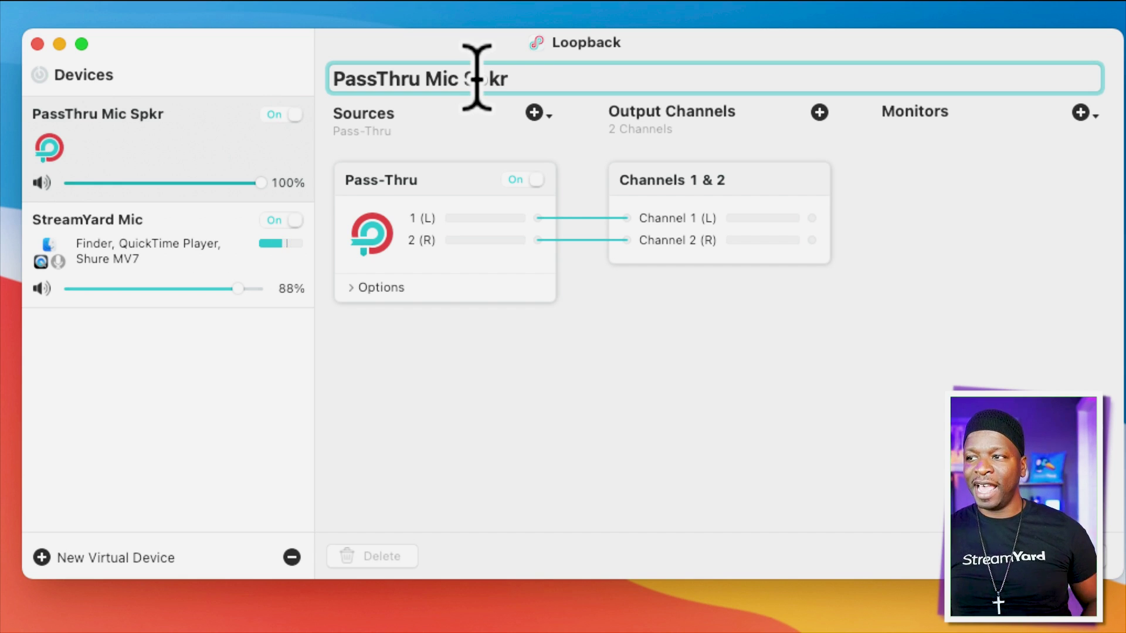
pyautogui.press('Return')
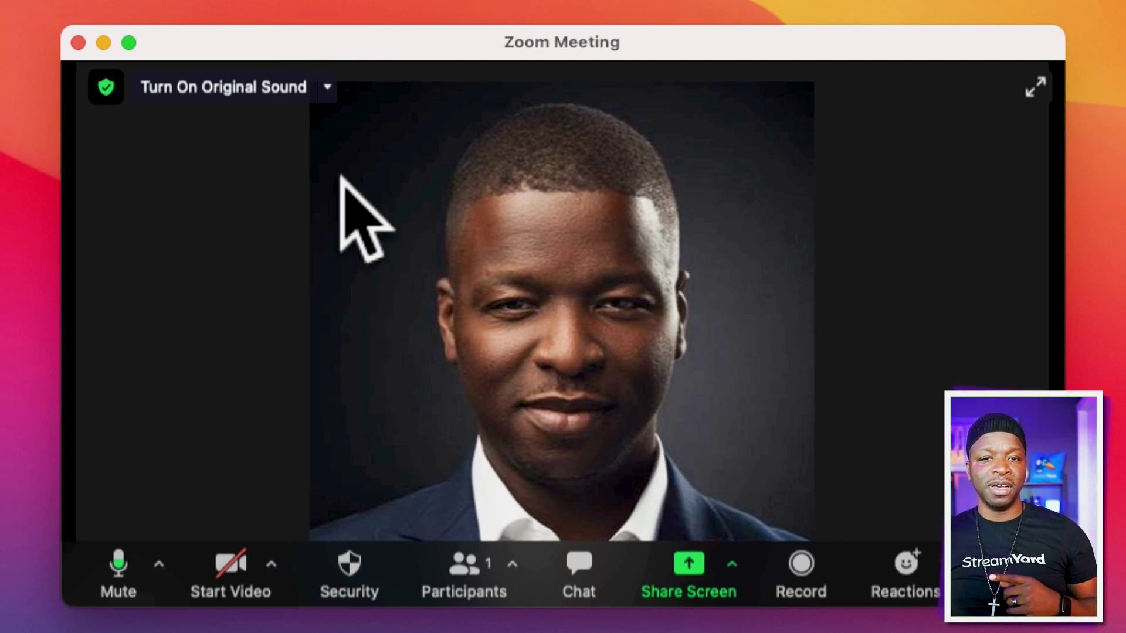
# Step: Set Zoom's speaker to PassThru Mic Spkr in Audio Settings and play a test sound
pyautogui.click(160, 563)
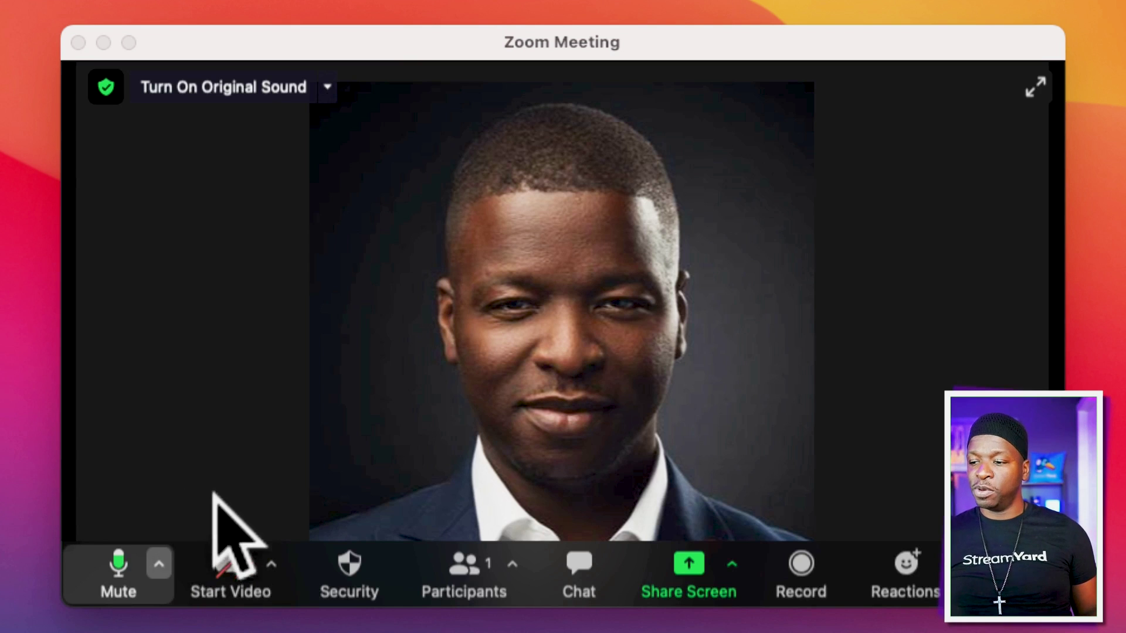
pyautogui.click(251, 539)
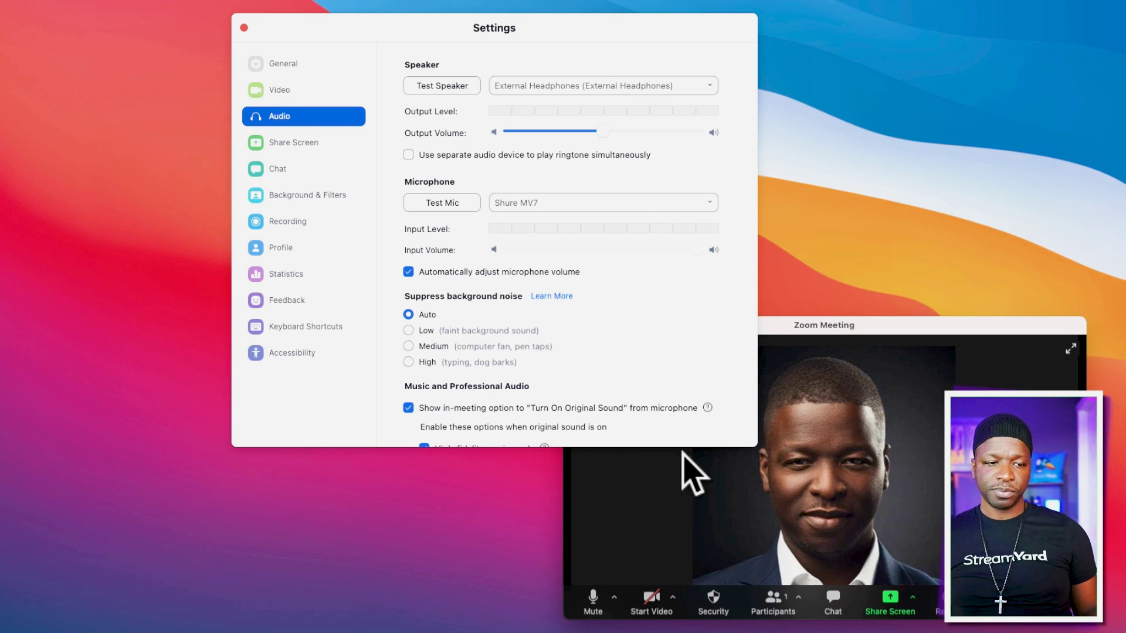
pyautogui.click(455, 34)
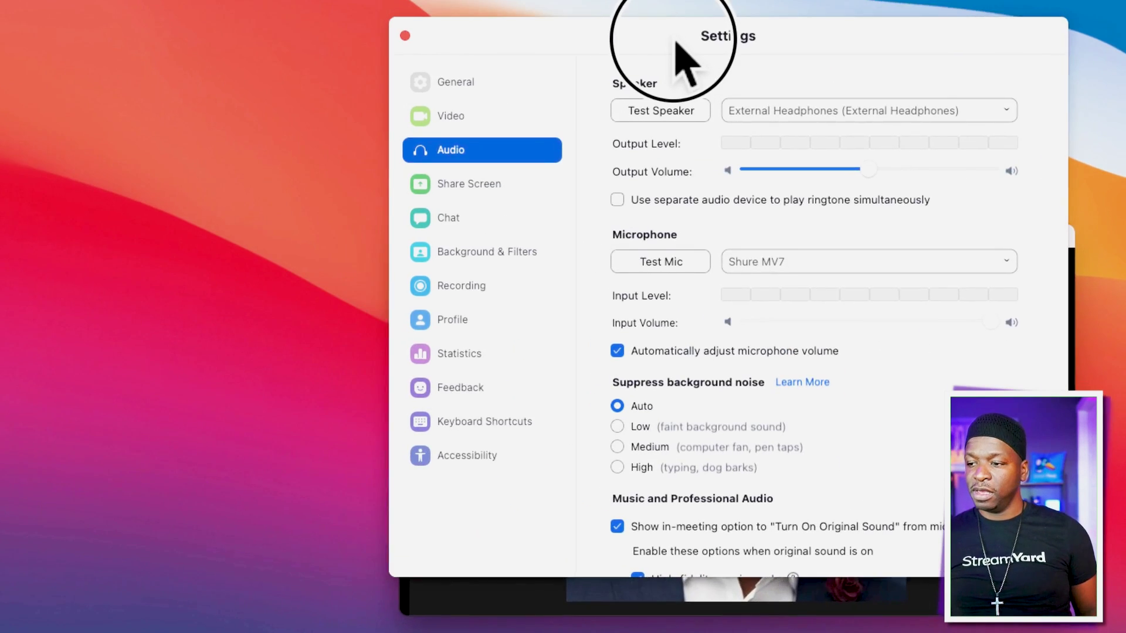
pyautogui.moveTo(454, 33); pyautogui.dragTo(796, 187)
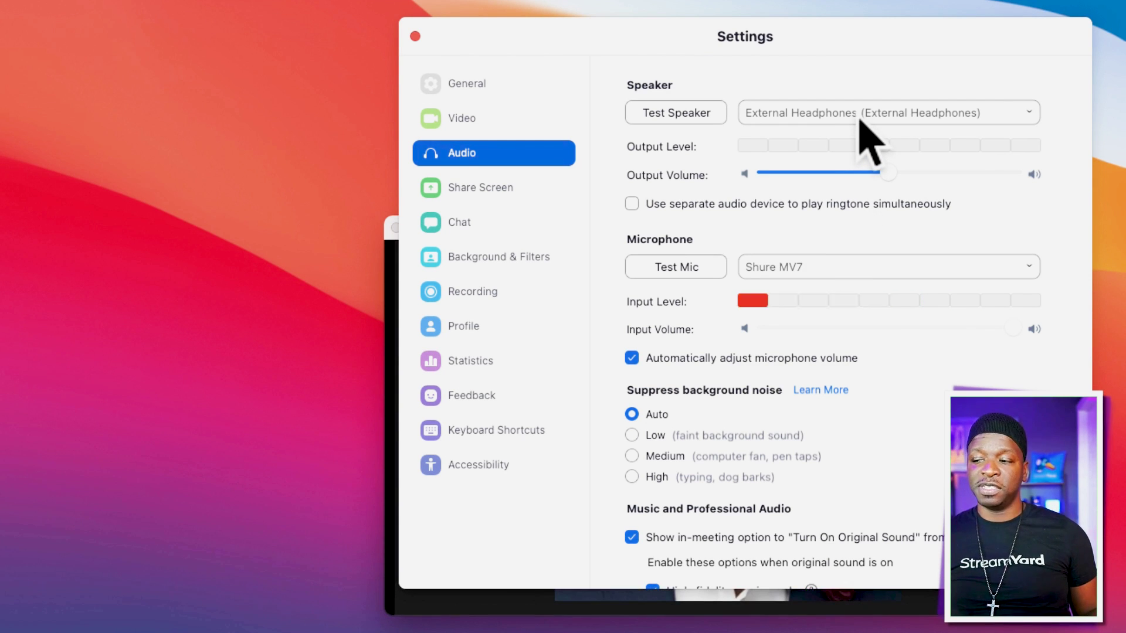
pyautogui.click(860, 121)
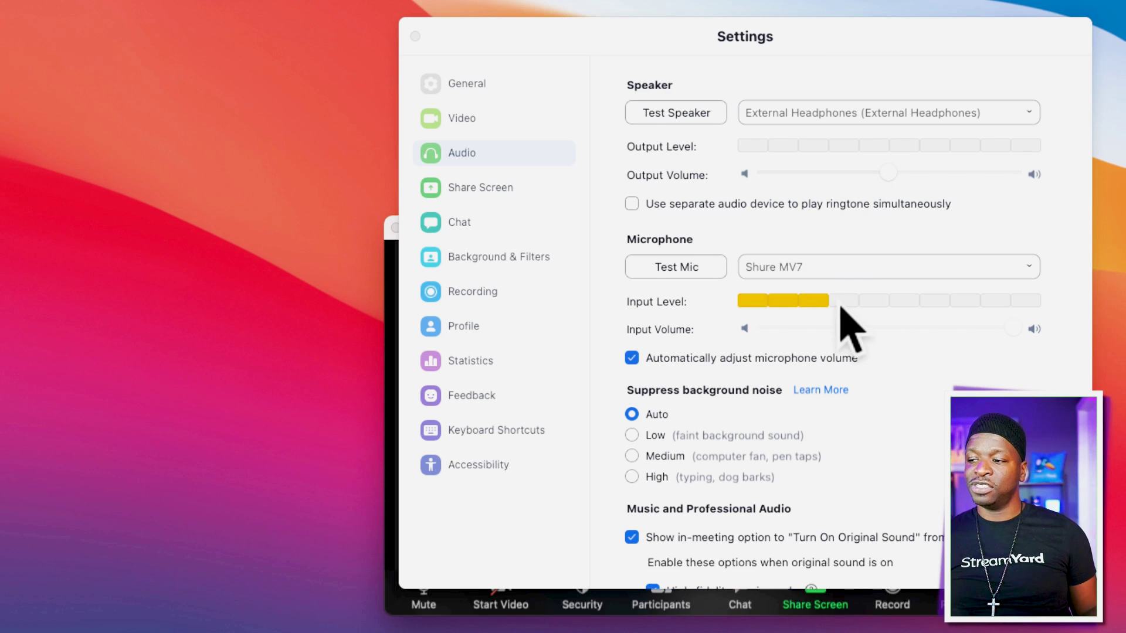
pyautogui.click(810, 320)
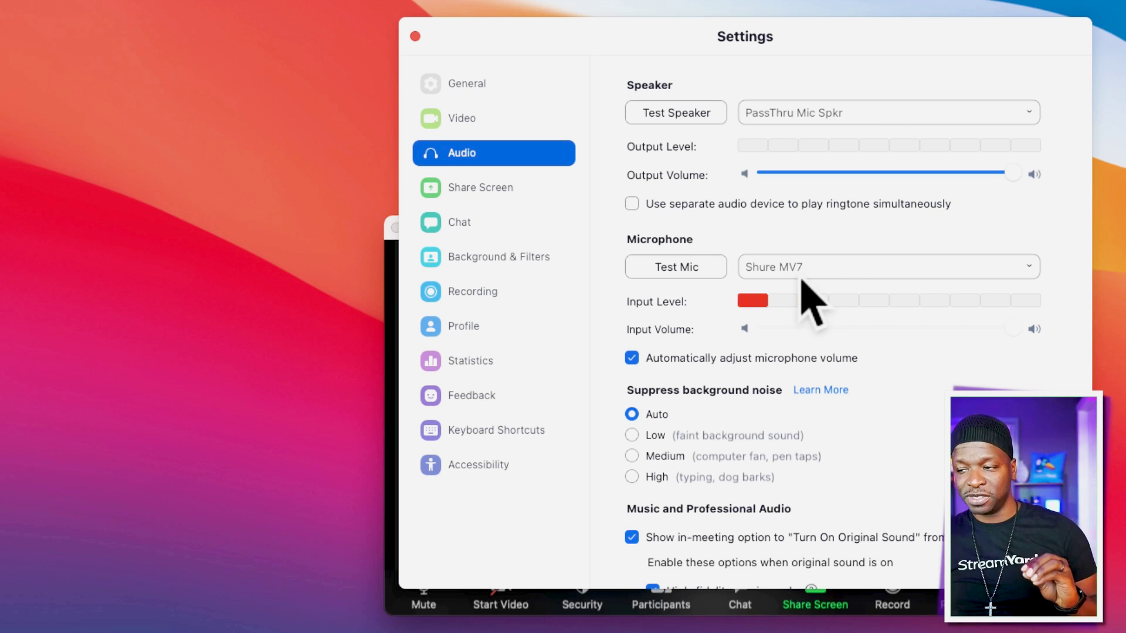
pyautogui.click(672, 115)
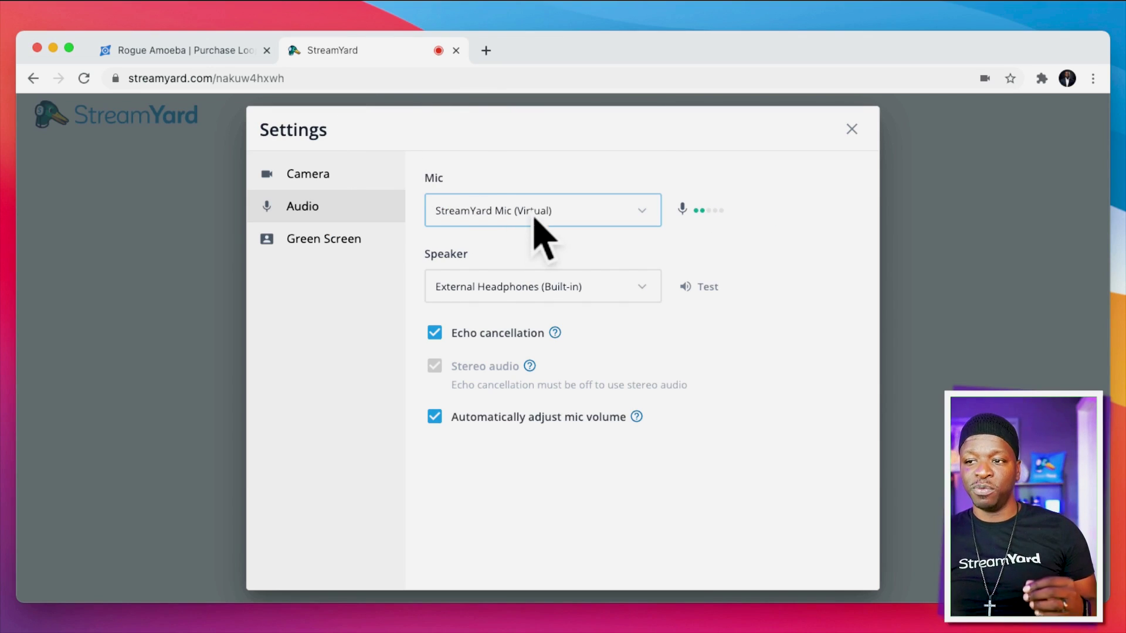
# Step: Select 'PassThru Mic (Virtual)' from StreamYard's Mic dropdown
pyautogui.click(535, 220)
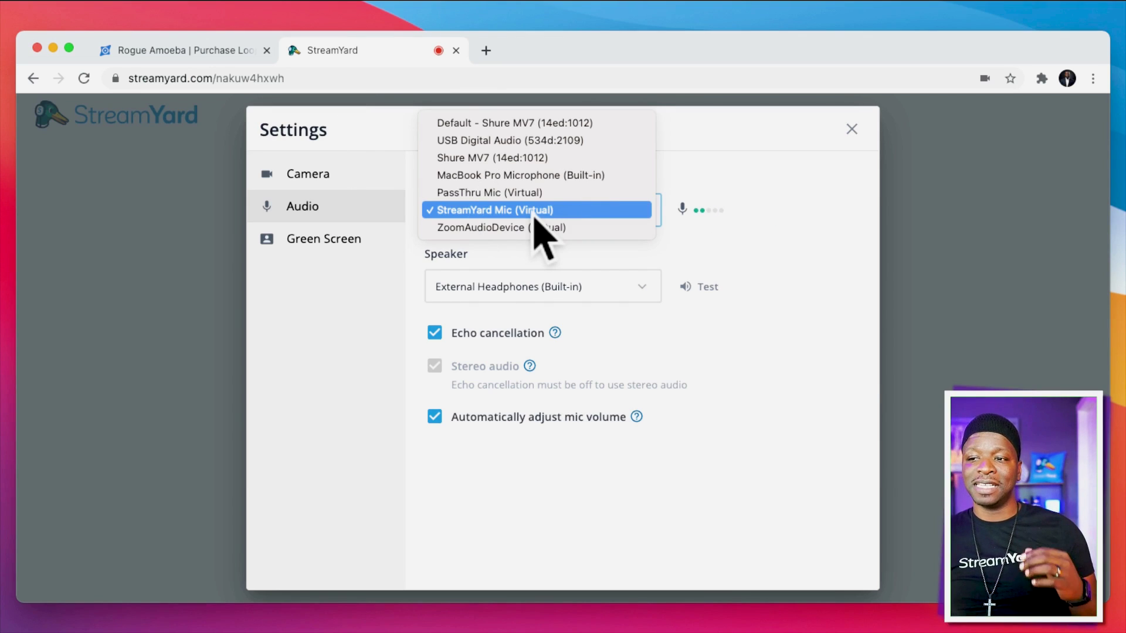
pyautogui.click(534, 193)
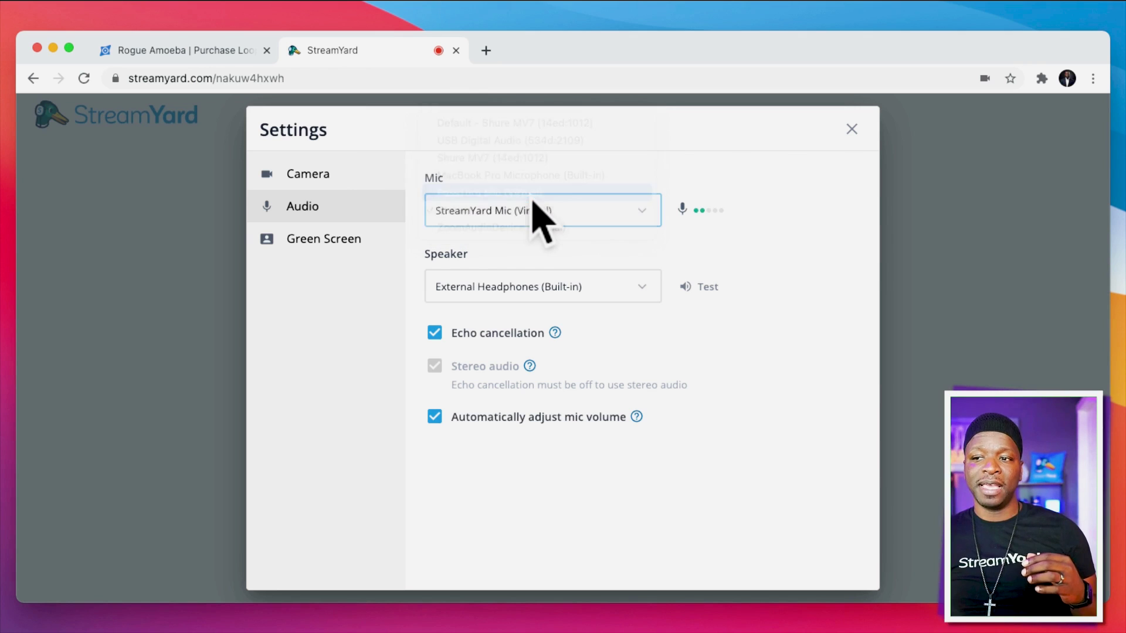